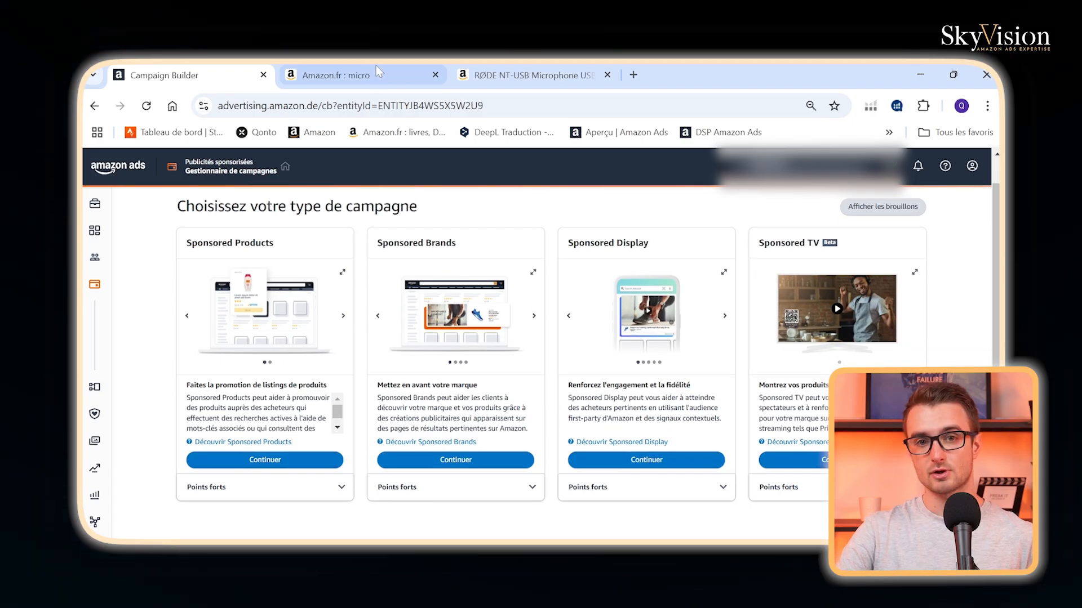
Examine the Amazon.fr search results for "micro" to see where sponsored brand banners, products and videos are placed
left_click(369, 69)
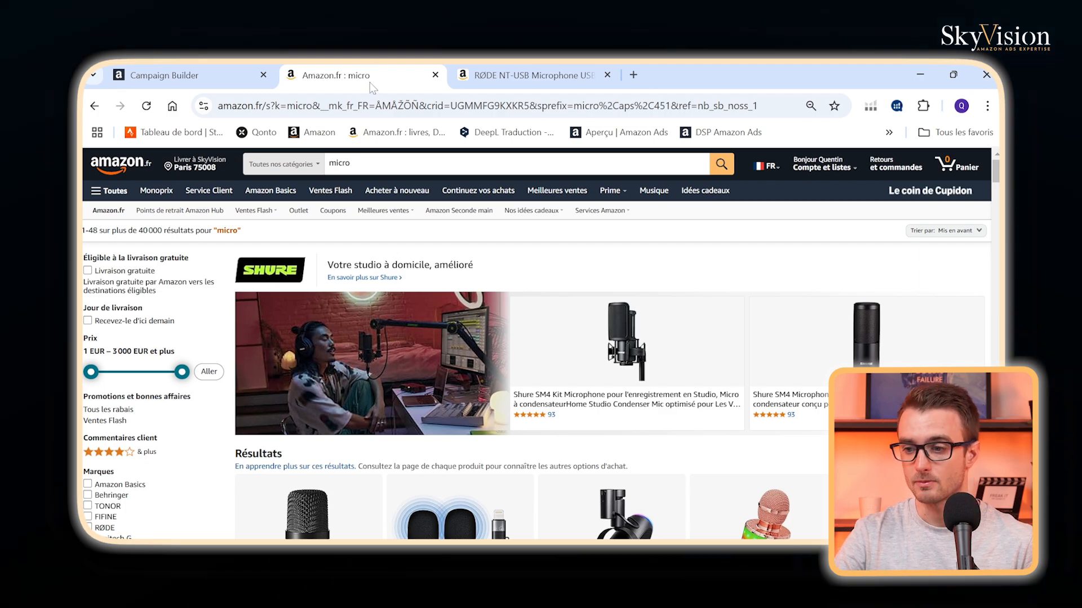
scroll(322, 325, "down", 4)
scroll(323, 325, "up", 3)
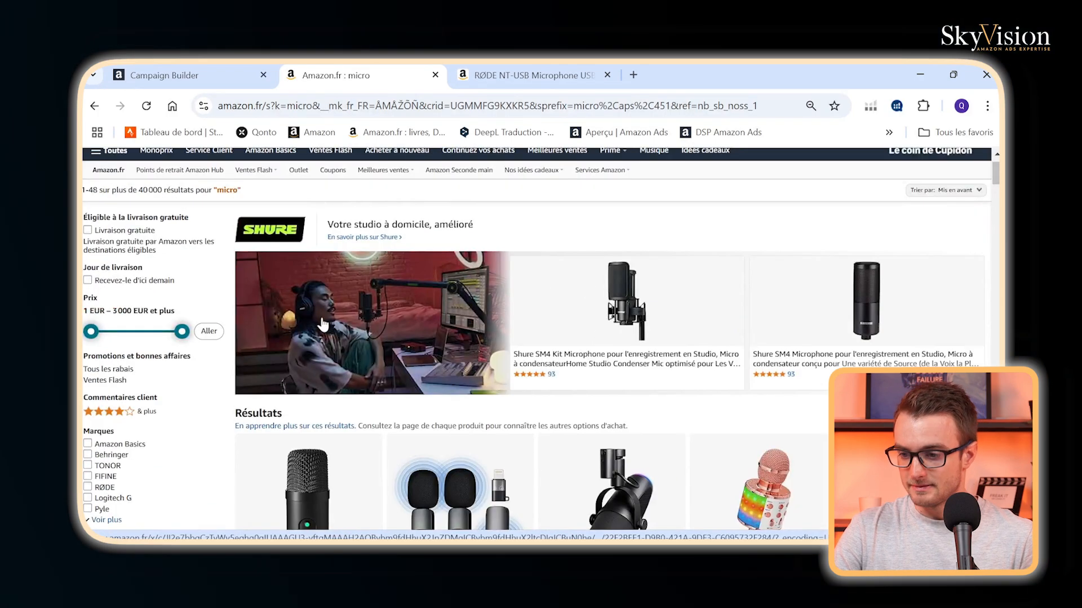
scroll(445, 282, "down", 4)
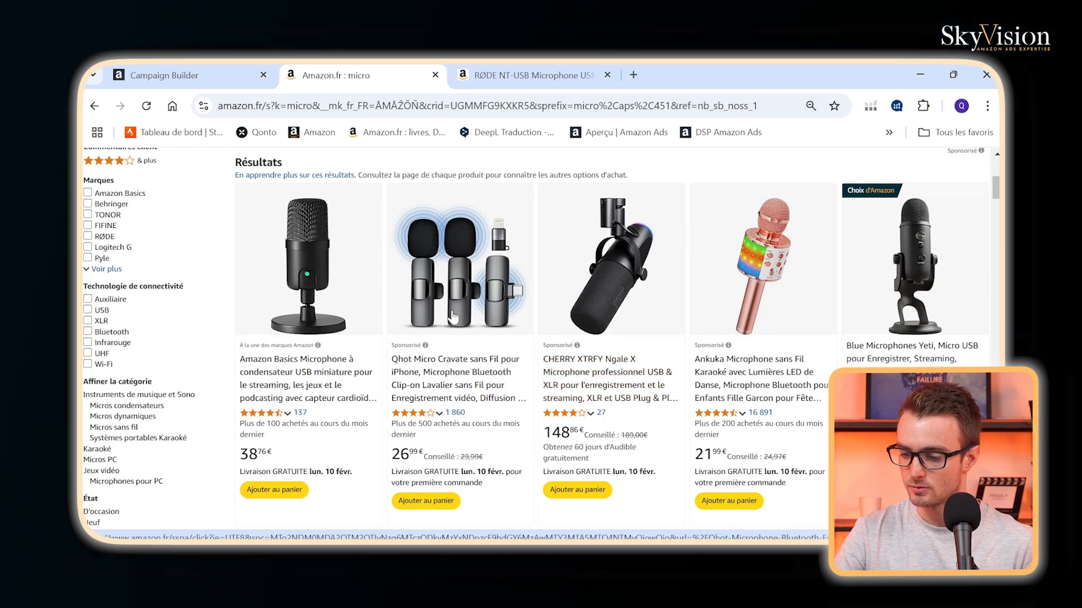
scroll(452, 314, "down", 9)
scroll(452, 314, "down", 10)
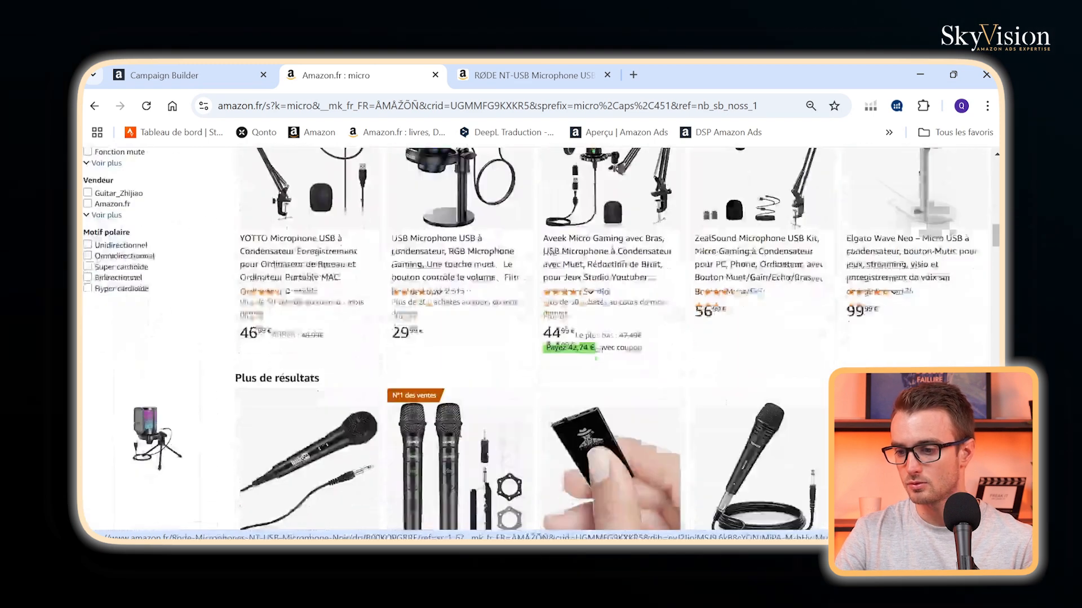
scroll(453, 314, "down", 7)
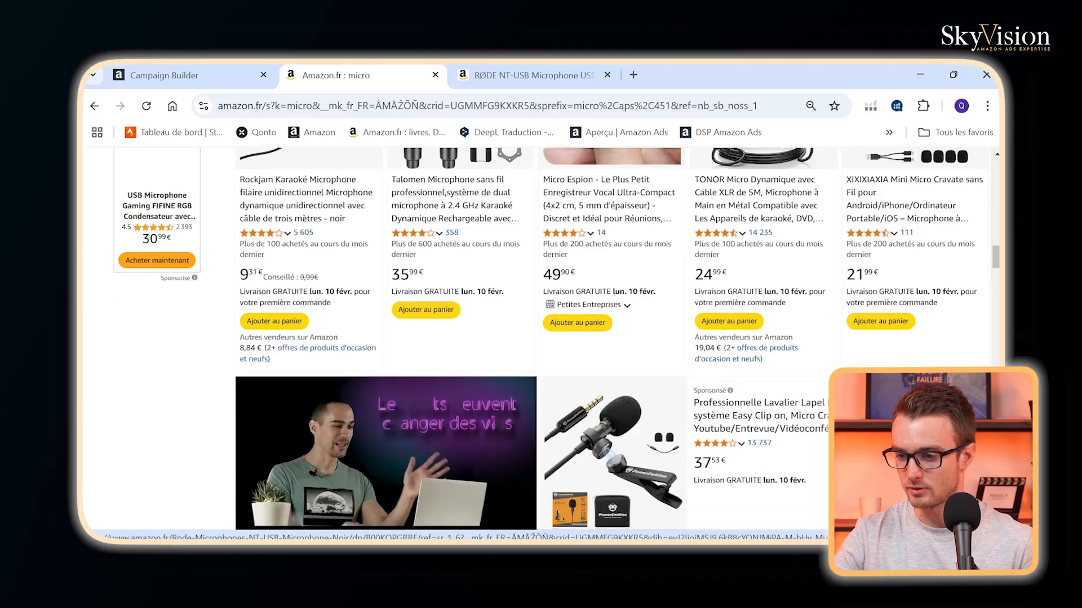
scroll(452, 315, "down", 10)
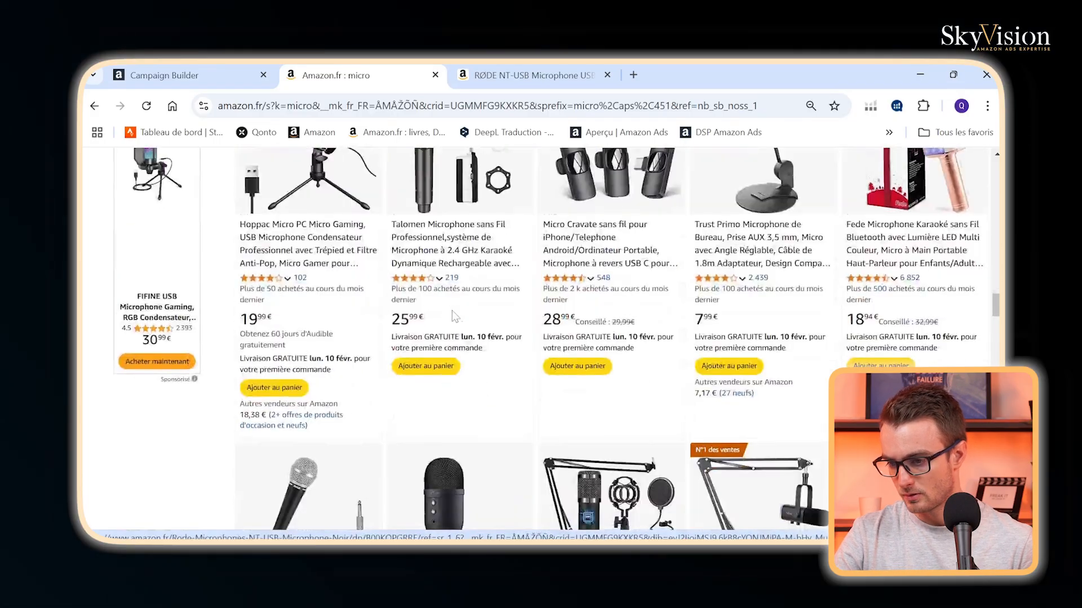
scroll(452, 317, "down", 10)
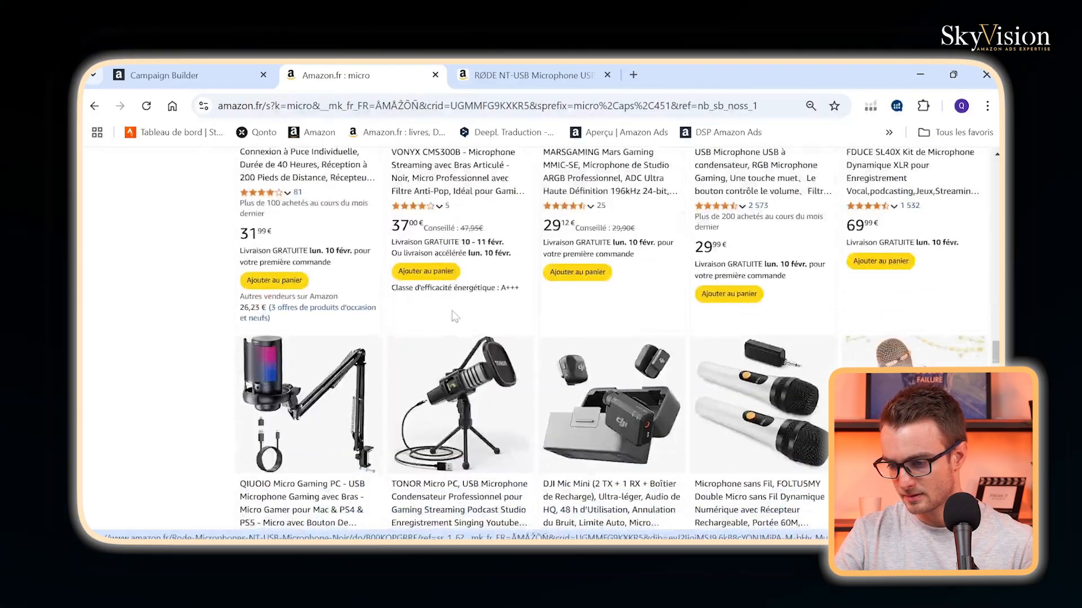
scroll(452, 318, "down", 10)
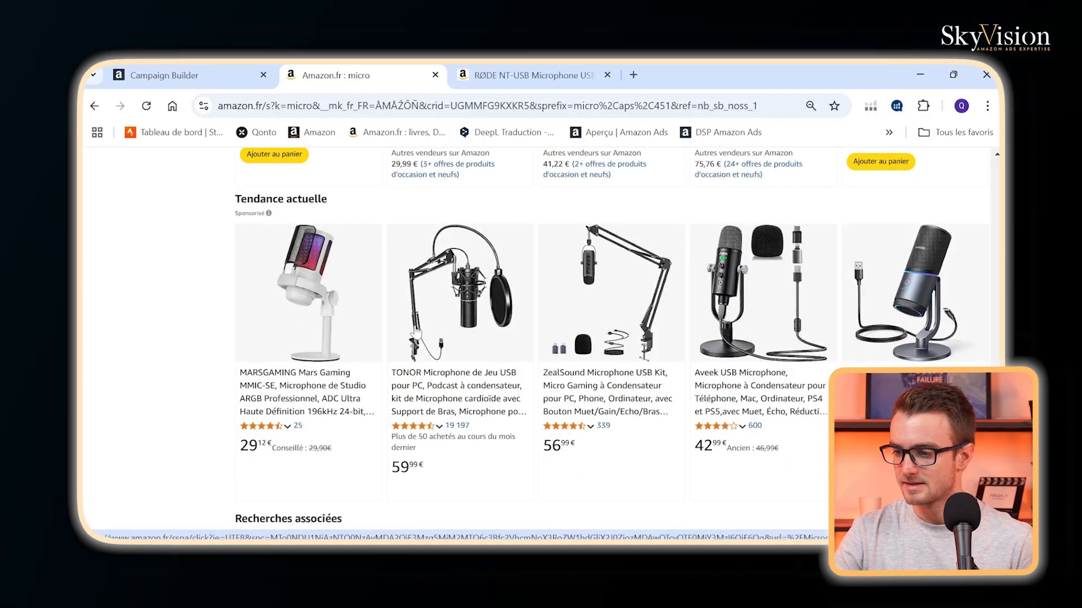
scroll(415, 334, "down", 10)
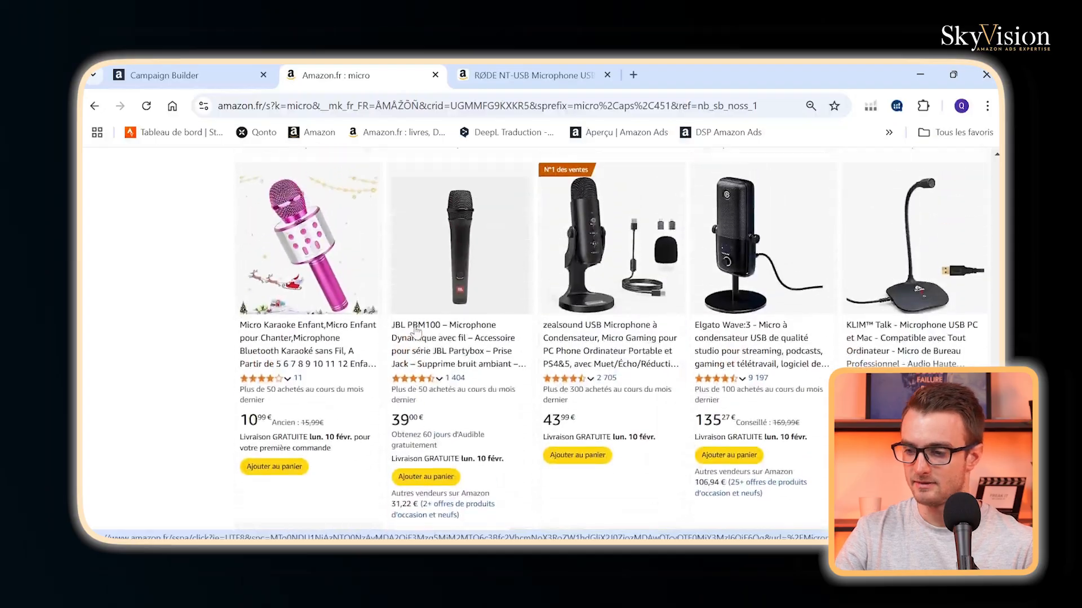
scroll(416, 333, "up", 15)
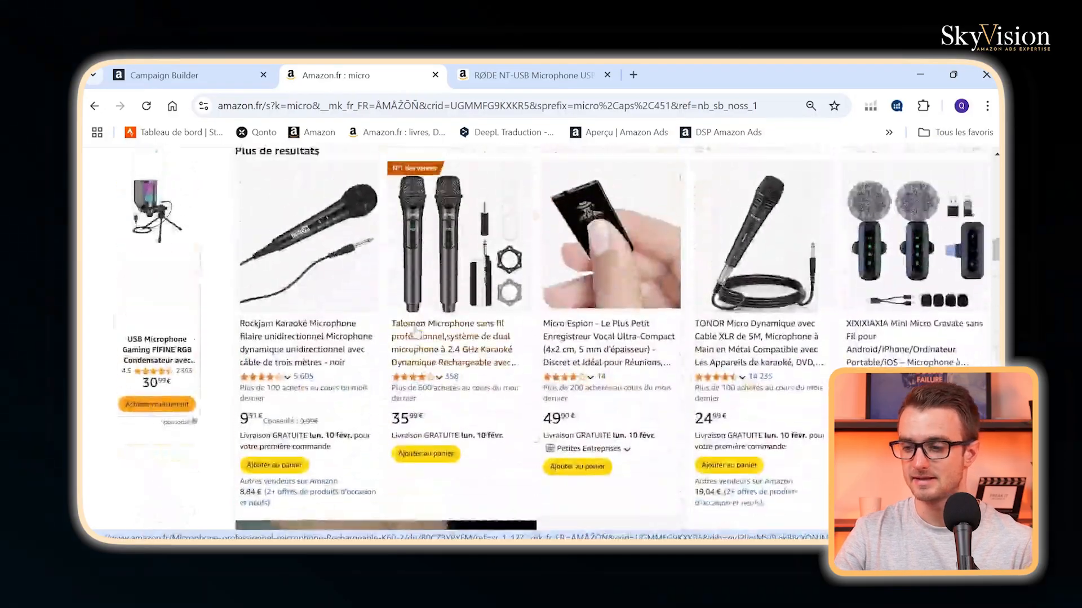
scroll(415, 333, "up", 5)
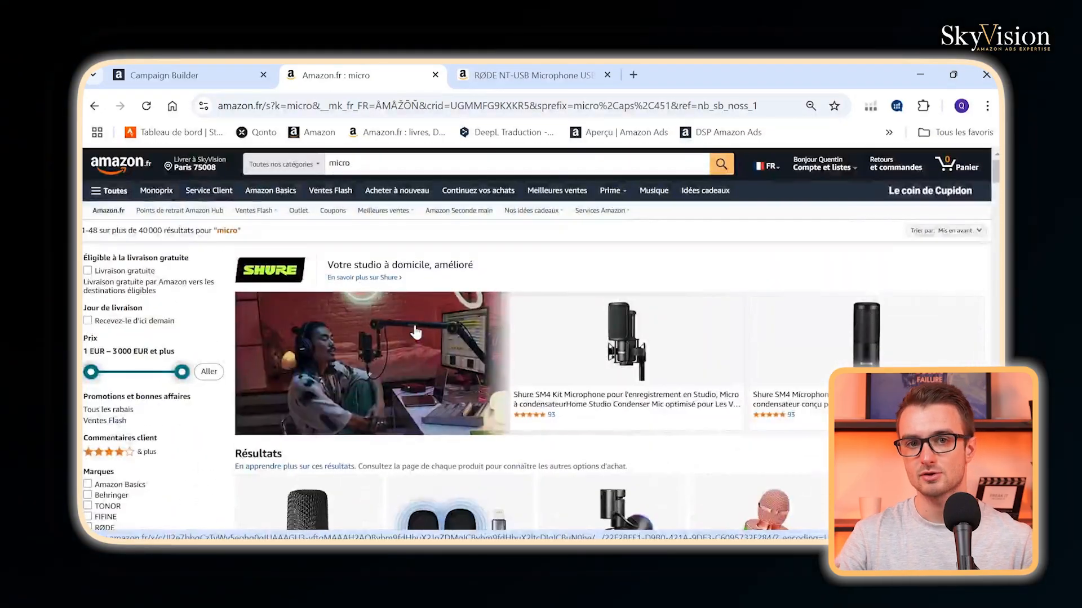
scroll(415, 334, "down", 3)
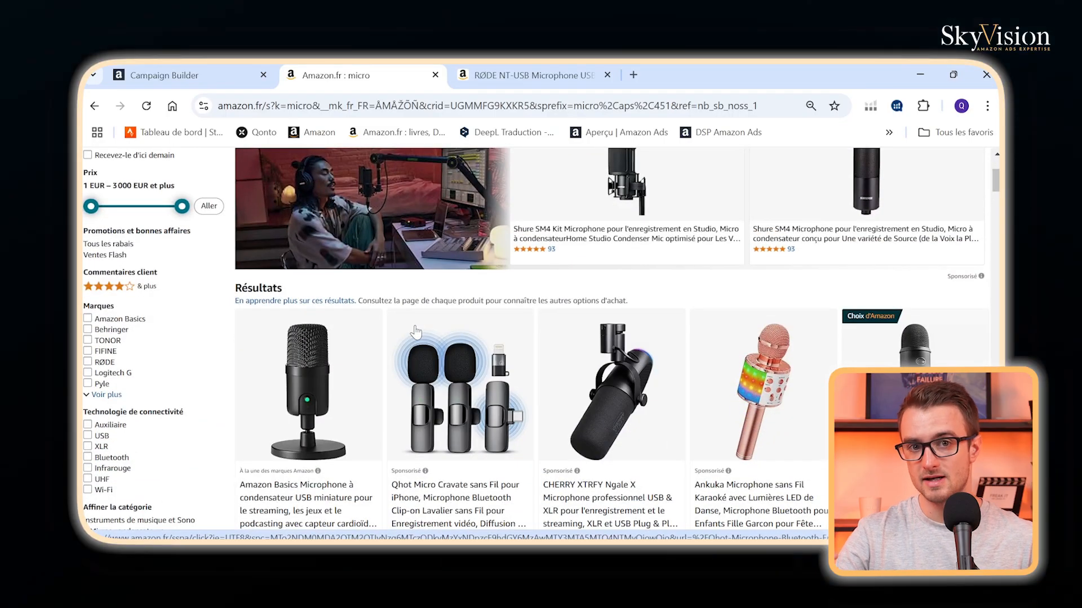
scroll(416, 332, "down", 1)
scroll(415, 332, "down", 1)
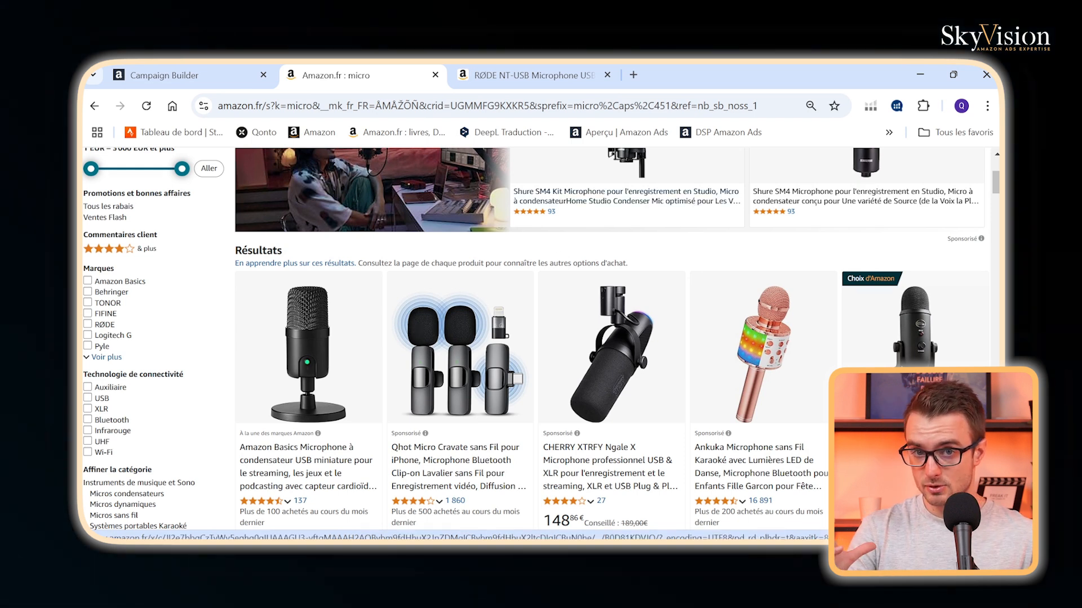
Examine the RØDE NT-USB product page from its banner ad through the sponsored "Produits liés à cet article" carousel
left_click(543, 70)
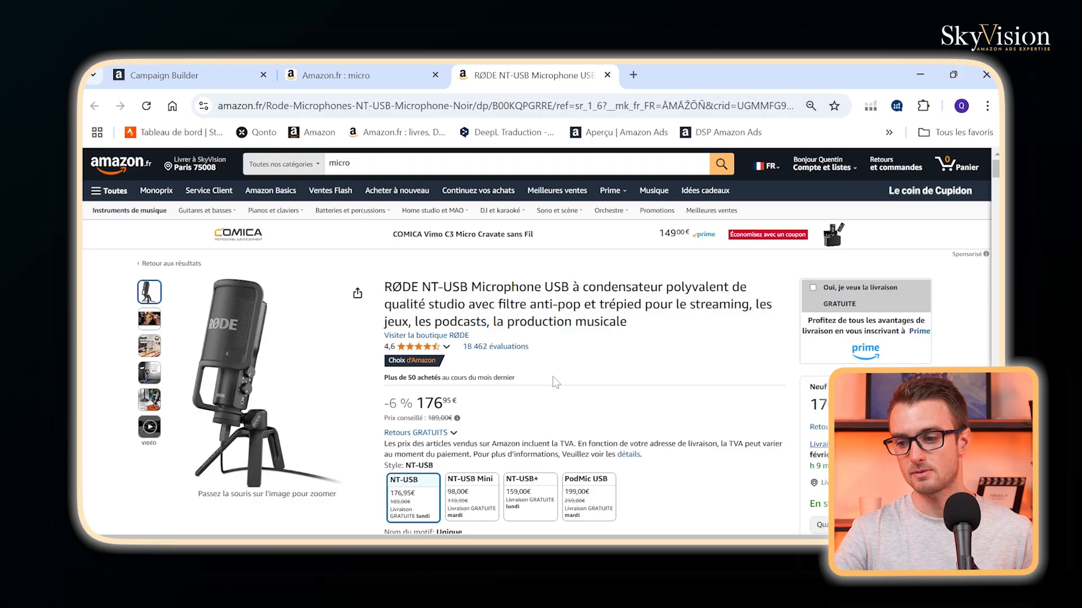
scroll(631, 419, "down", 3)
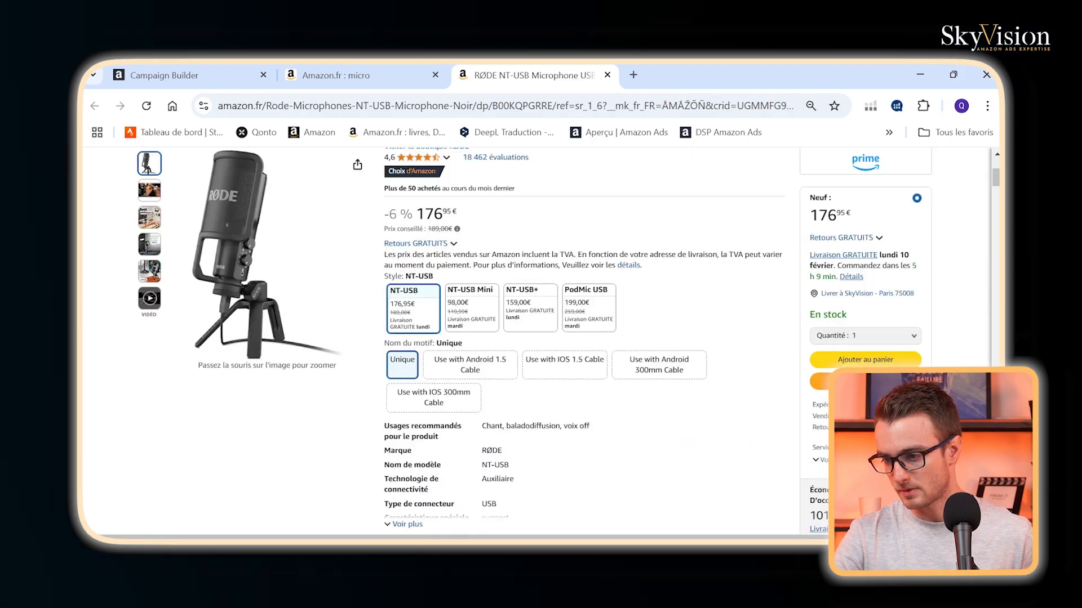
scroll(313, 266, "up", 3)
scroll(510, 340, "down", 3)
scroll(510, 340, "up", 4)
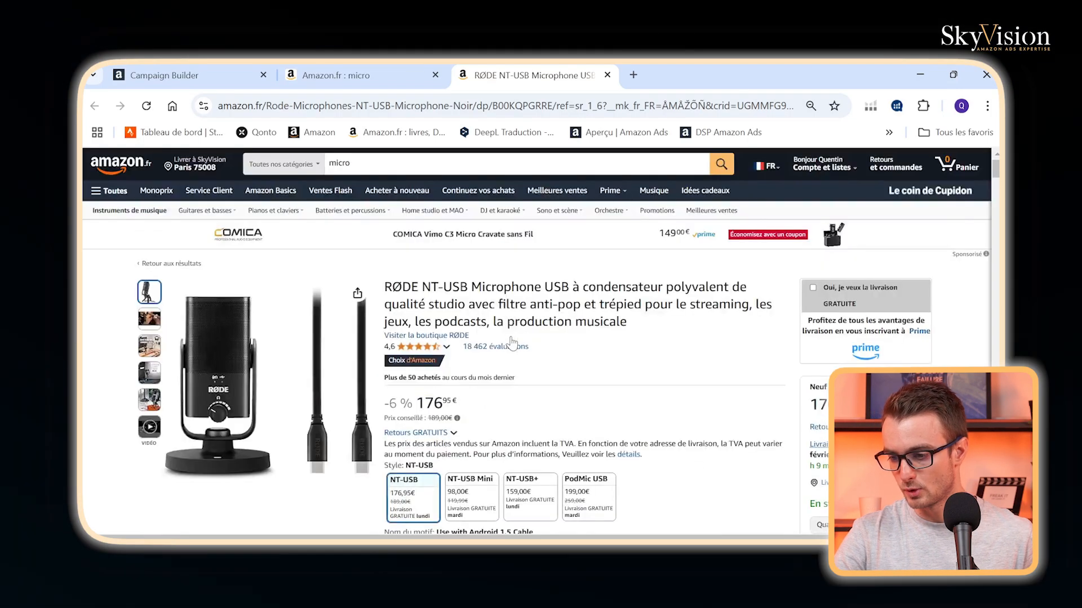
scroll(512, 340, "down", 6)
scroll(512, 340, "down", 5)
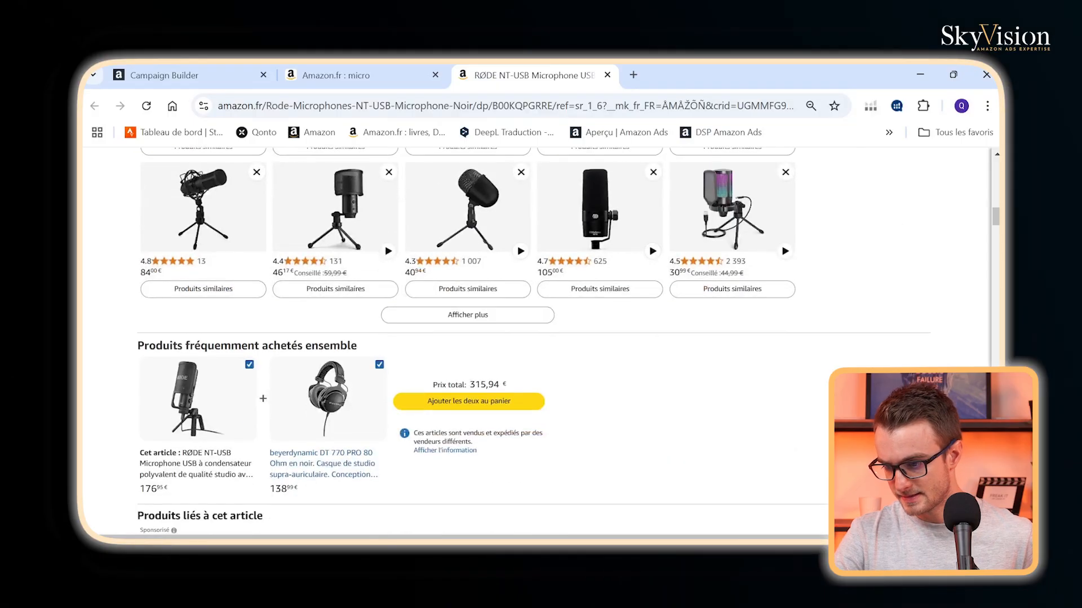
scroll(85, 215, "down", 6)
scroll(84, 216, "up", 2)
scroll(85, 216, "down", 1)
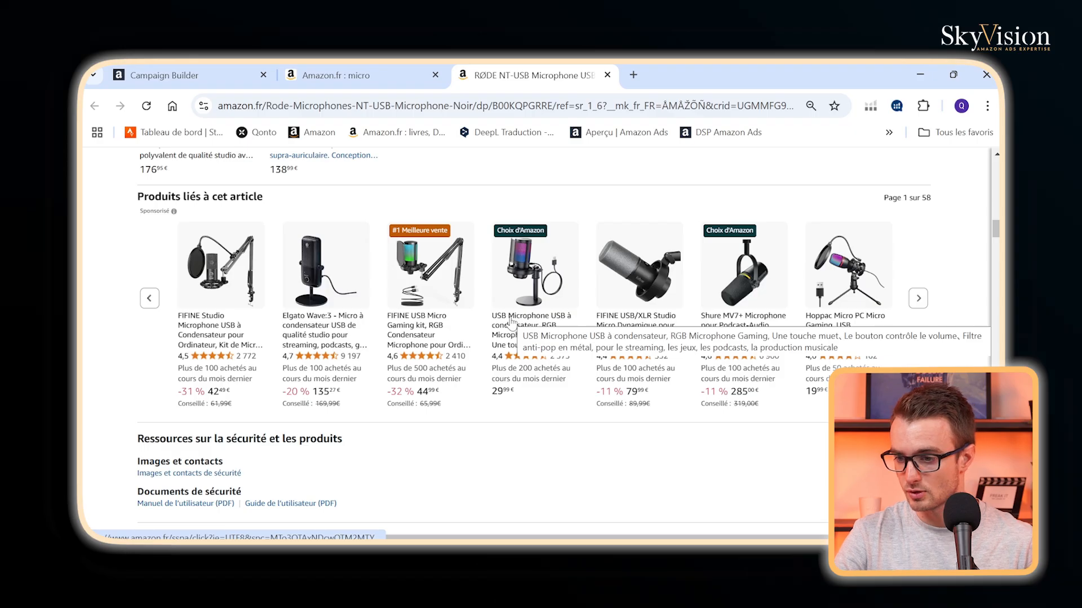
Review the rest of the RØDE NT-USB page for sponsored product carousels around the description and box contents
scroll(512, 321, "up", 14)
scroll(309, 225, "down", 4)
scroll(309, 226, "down", 15)
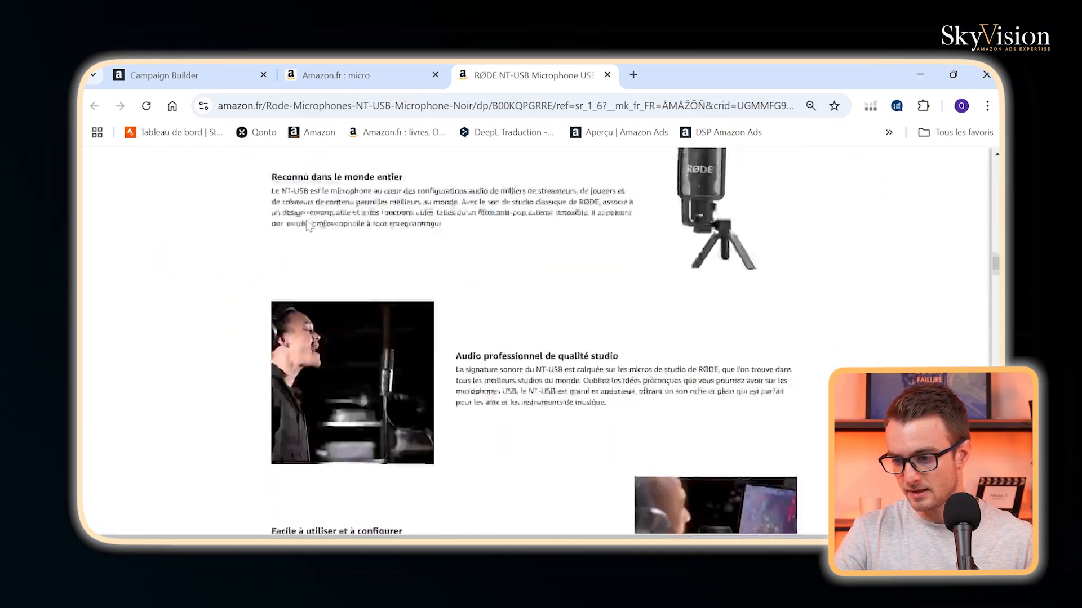
scroll(306, 223, "down", 15)
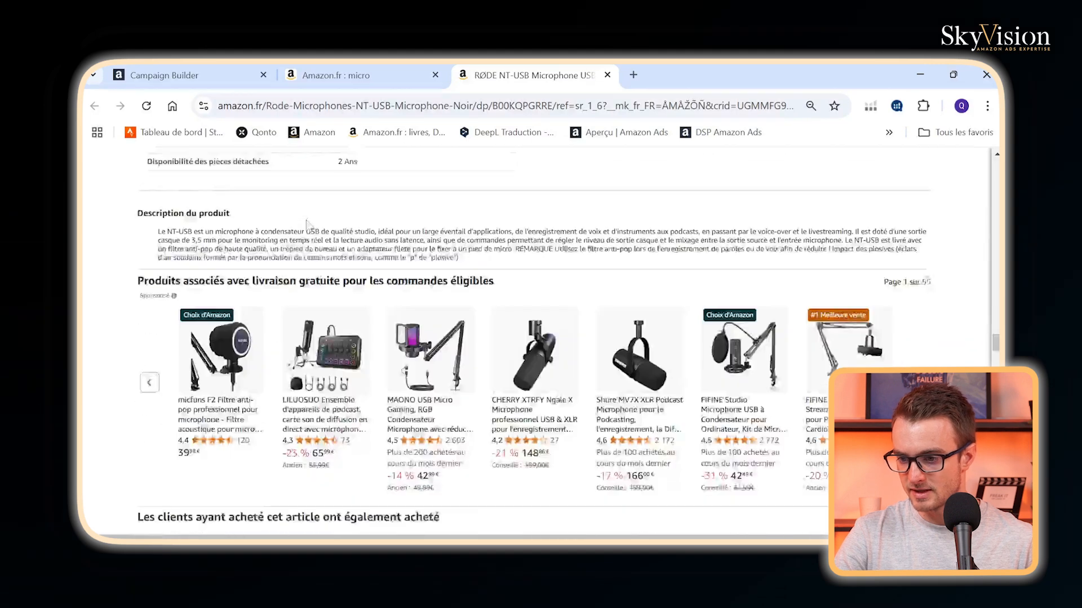
scroll(306, 225, "down", 2)
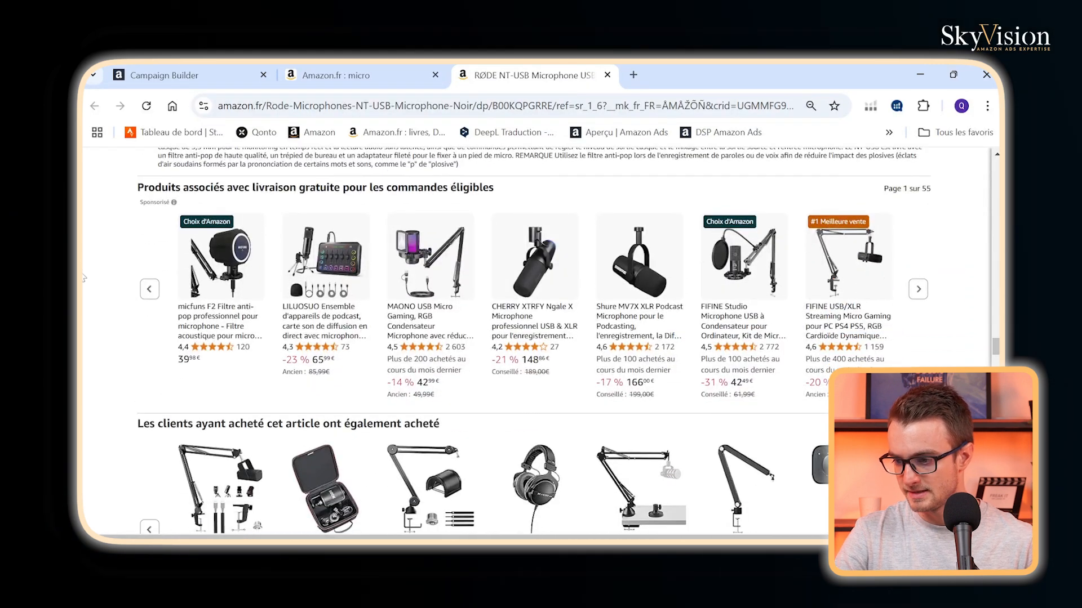
scroll(380, 295, "down", 8)
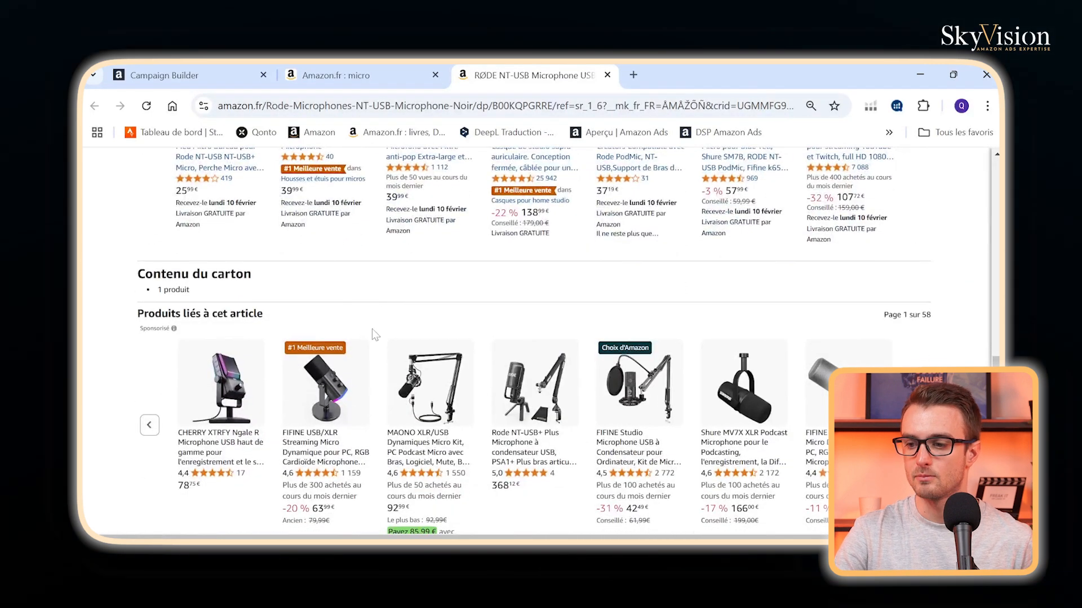
scroll(358, 330, "down", 3)
scroll(358, 330, "down", 4)
scroll(359, 333, "up", 4)
scroll(358, 334, "down", 10)
scroll(362, 336, "up", 3)
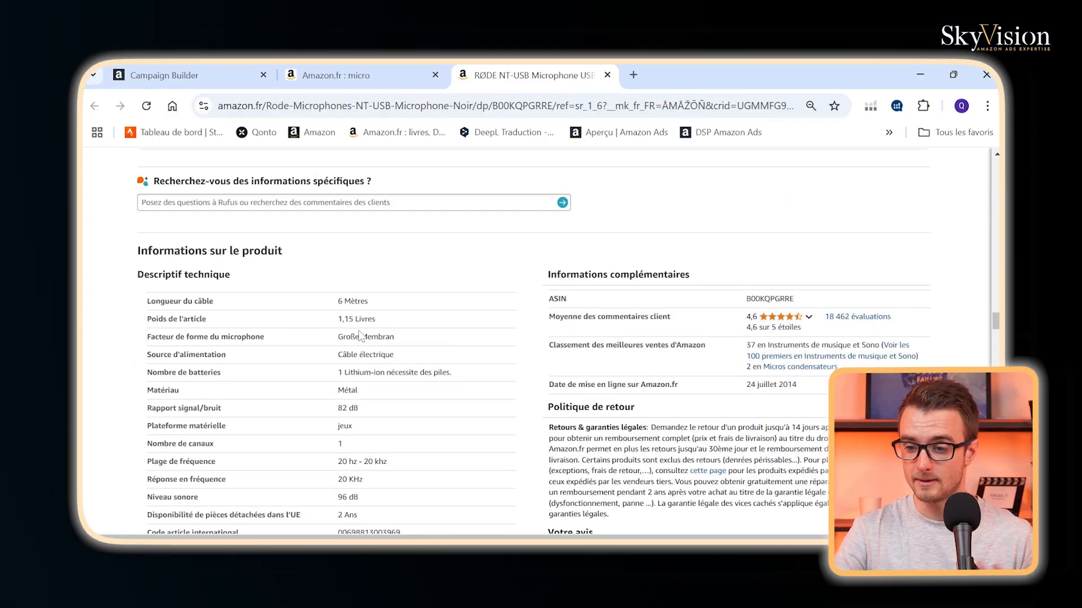
scroll(360, 334, "up", 15)
scroll(358, 332, "up", 20)
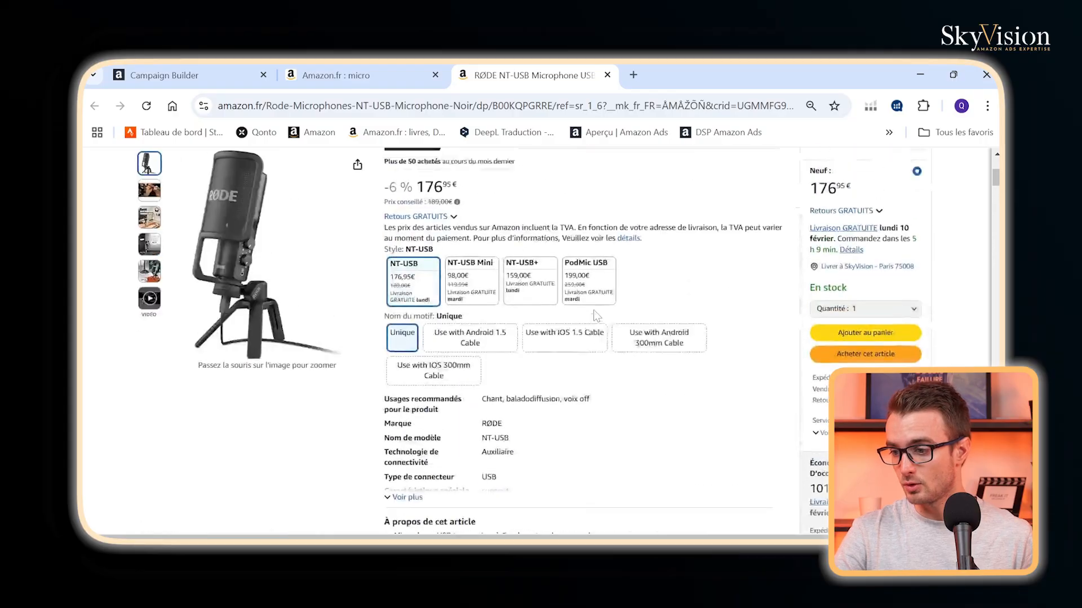
scroll(596, 316, "up", 5)
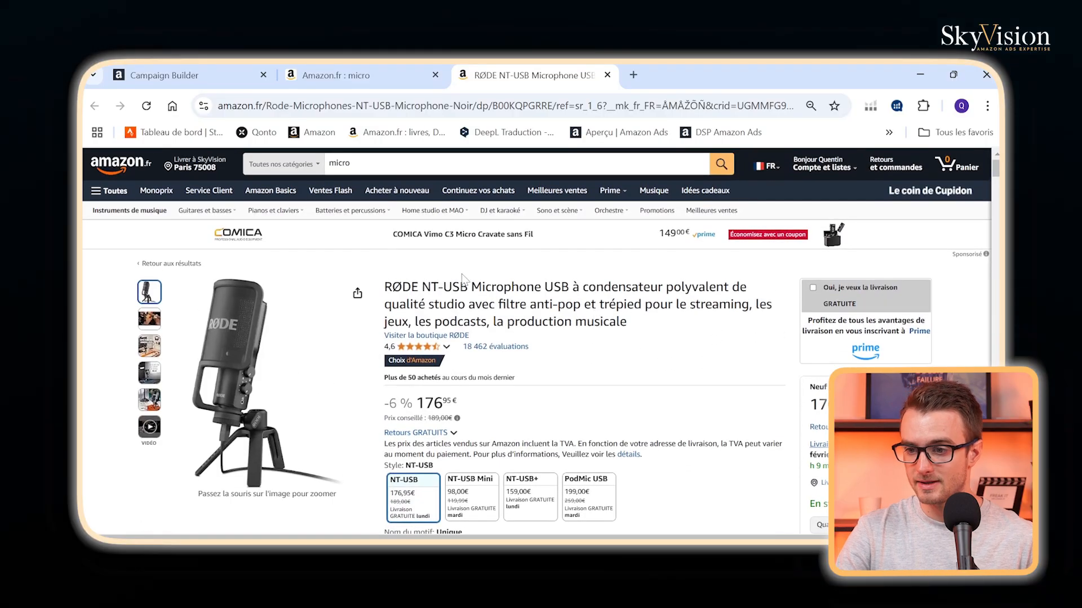
Start a new Sponsored Products campaign in the Campaign Builder and dismiss the suggestion box above the ad group settings
left_click(176, 68)
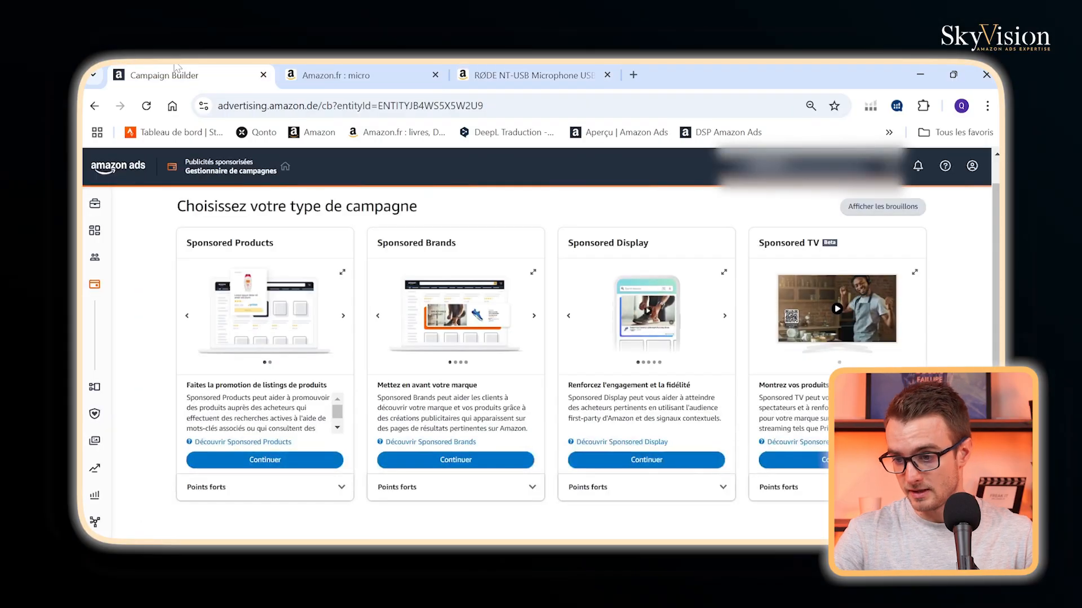
left_click_drag(223, 206, 400, 207)
left_click(397, 209)
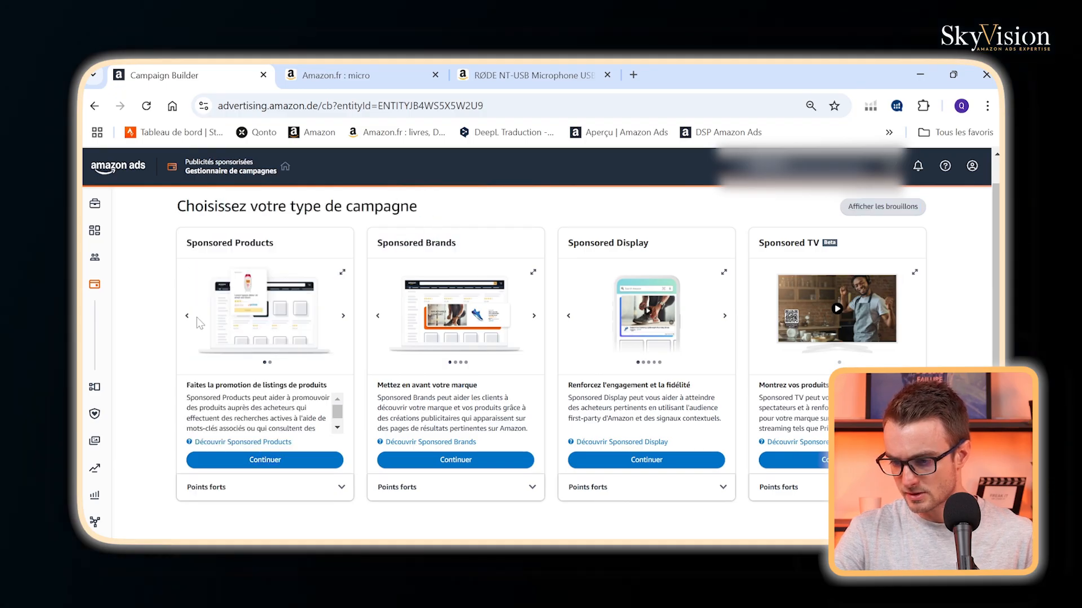
left_click(263, 461)
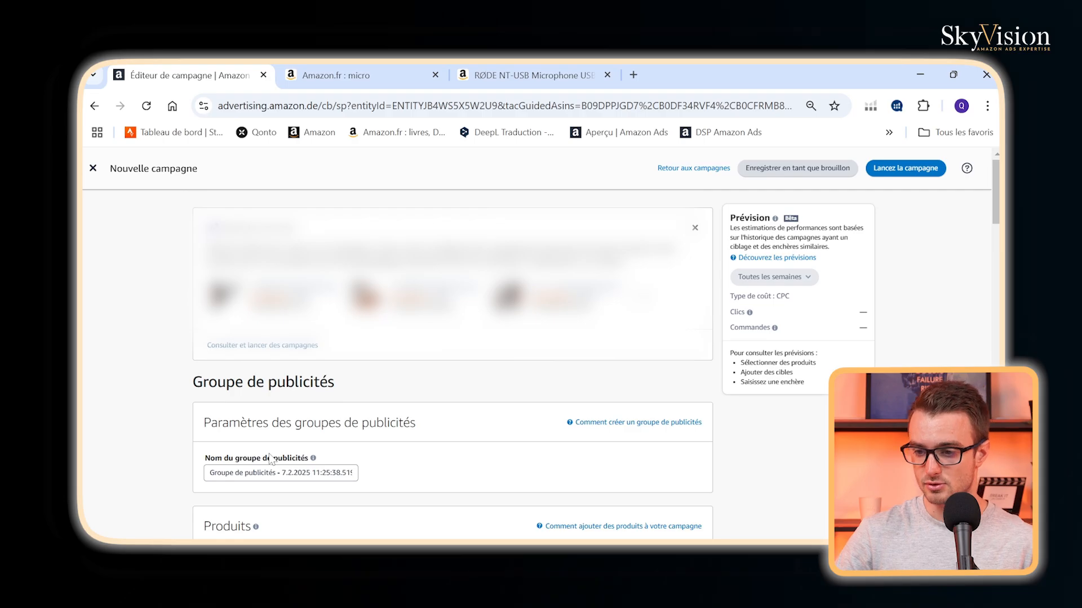
left_click(695, 229)
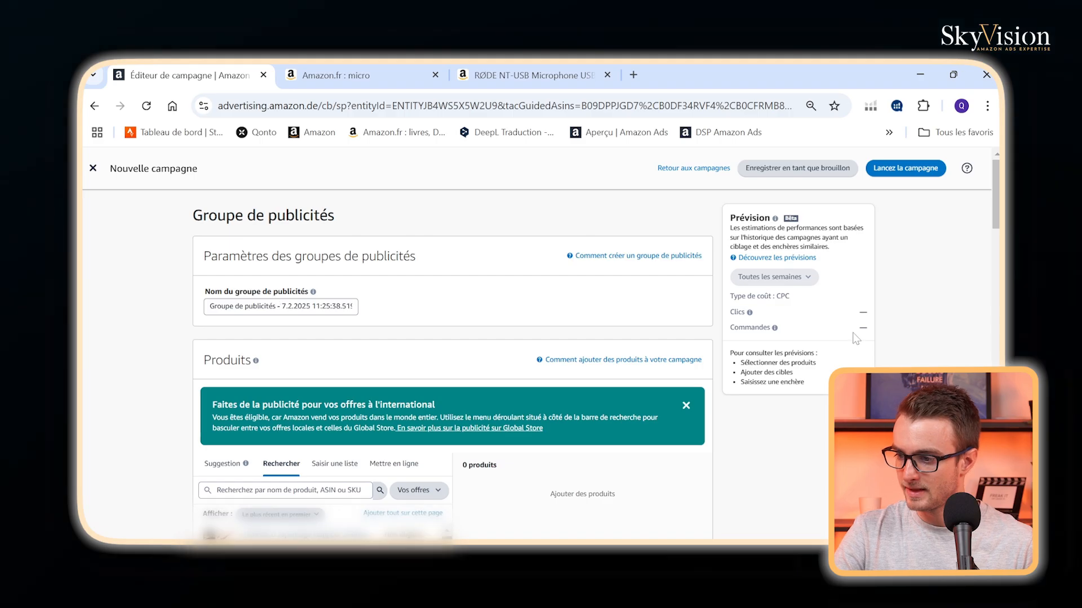
left_click(782, 273)
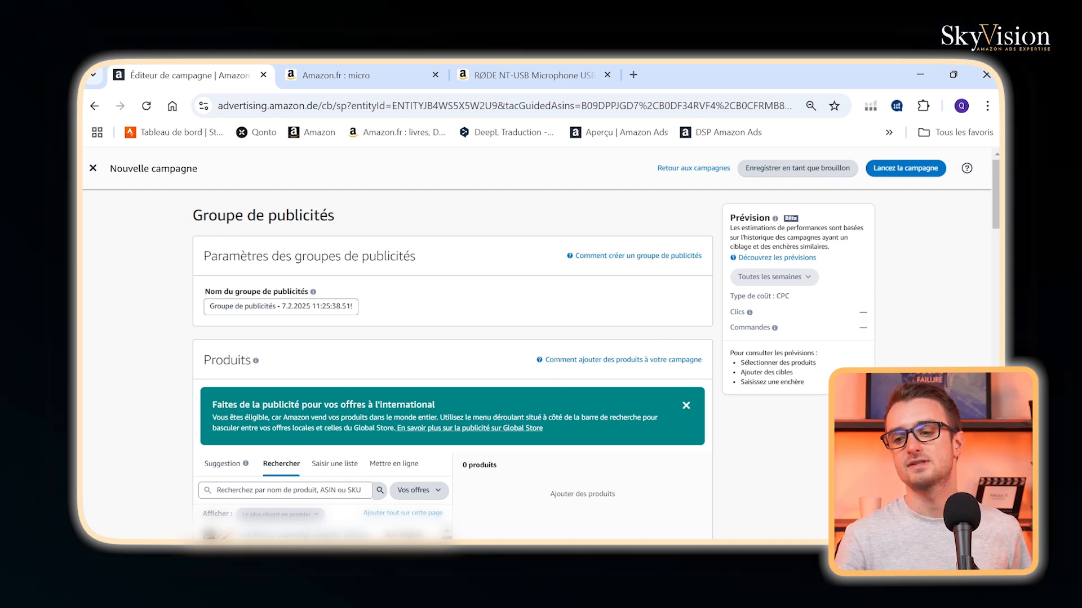
Rename the ad group as "MCLE EXACT"
triple_click(322, 306)
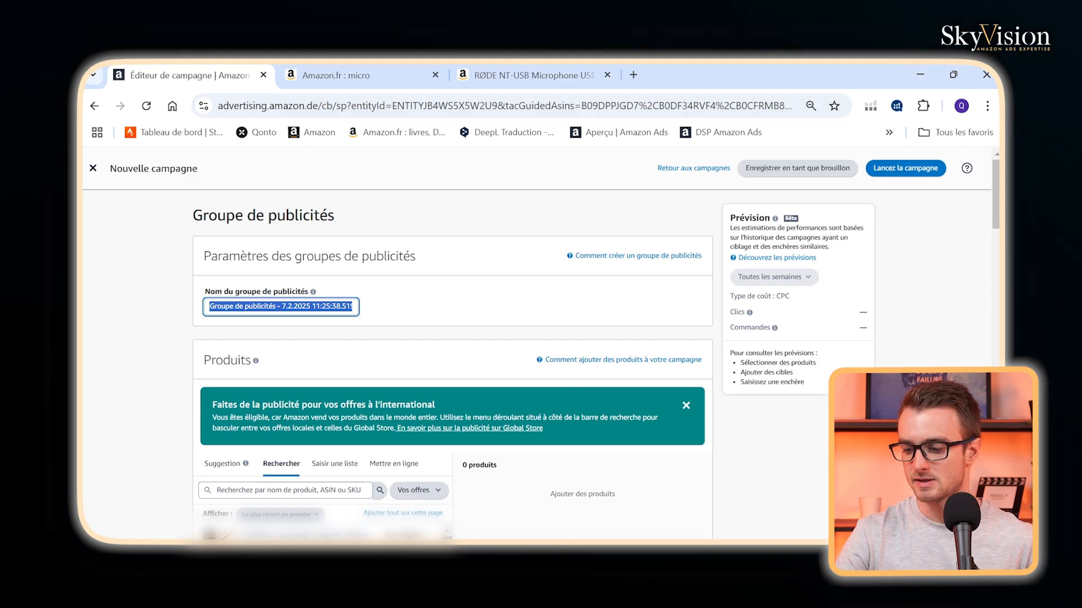
type("MCLE")
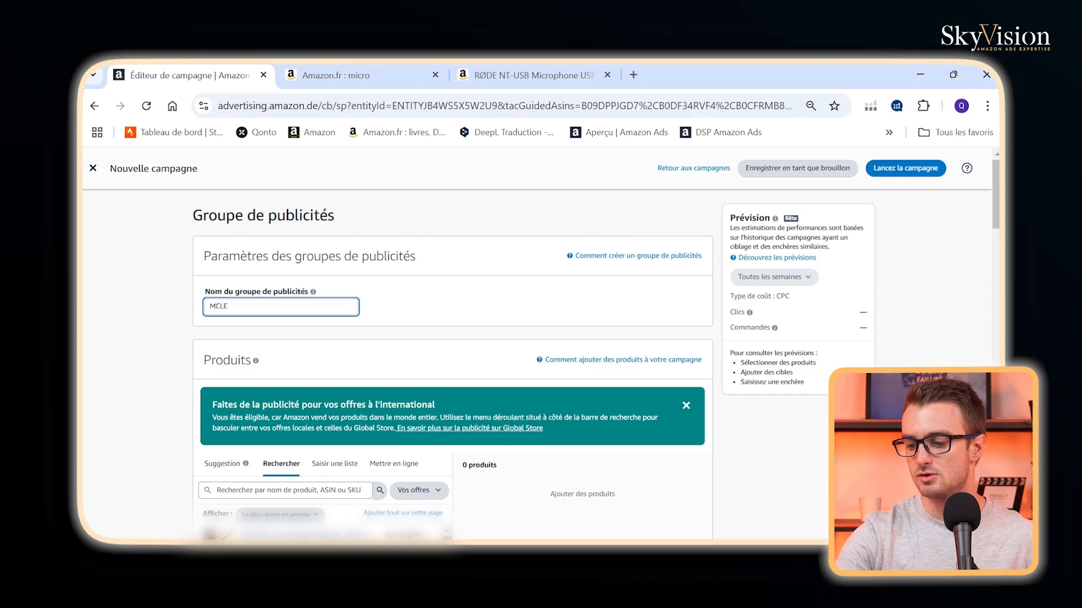
key("Caps_Lock")
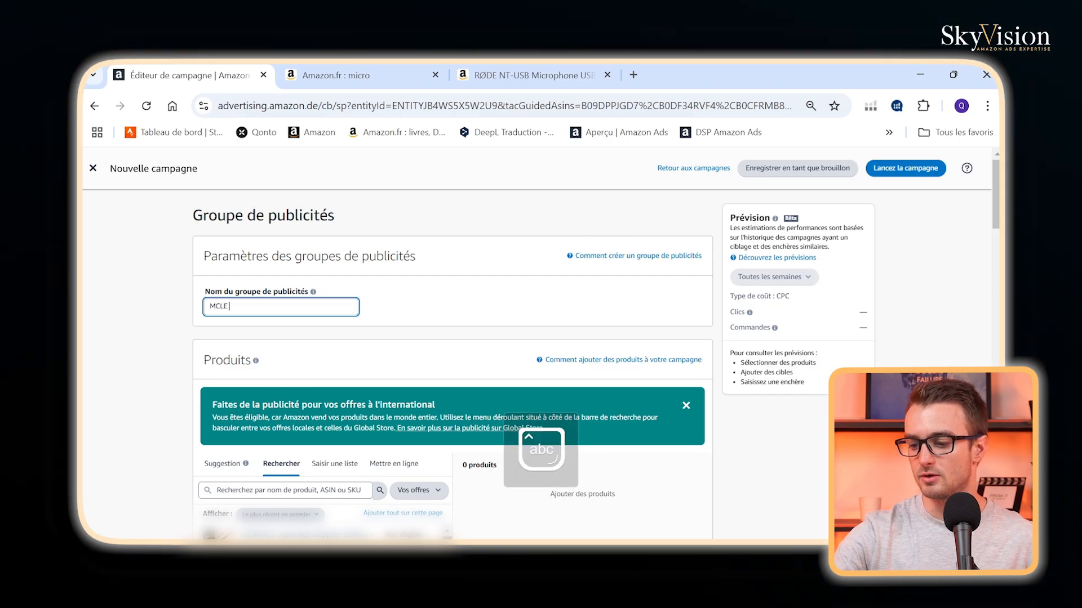
type("EXA")
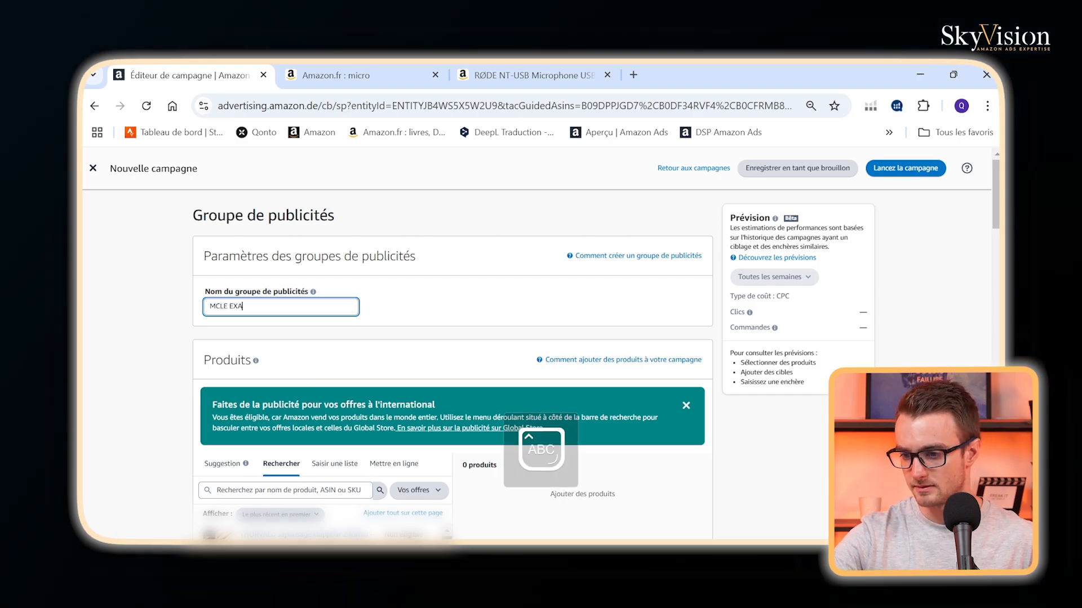
type("CT")
key("Caps_Lock")
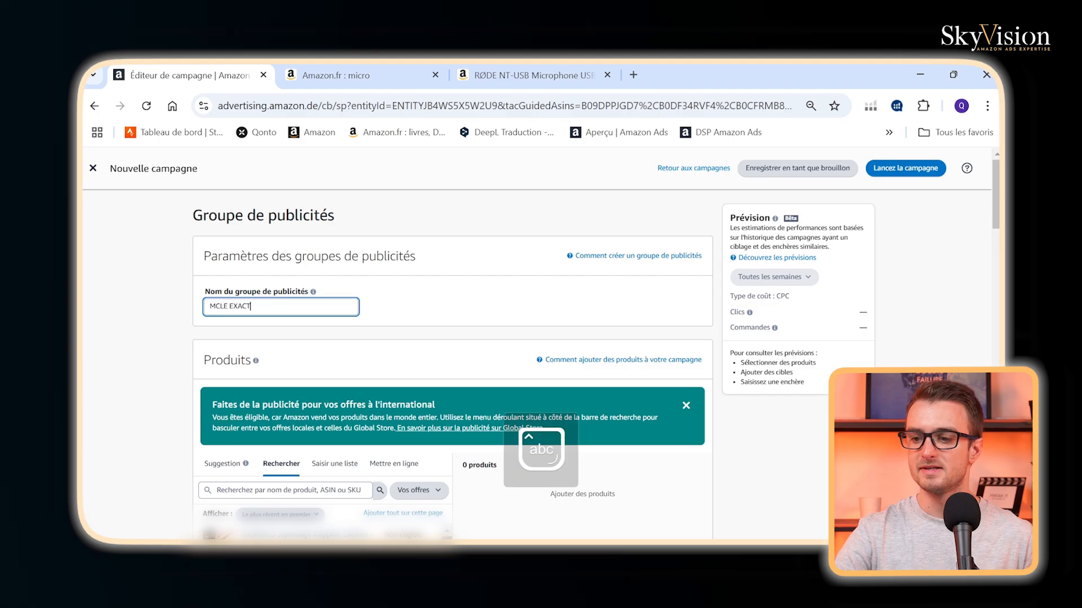
Add one product from the advertiser's own offers to the ad group's Produits list
left_click(423, 311)
scroll(424, 310, "down", 2)
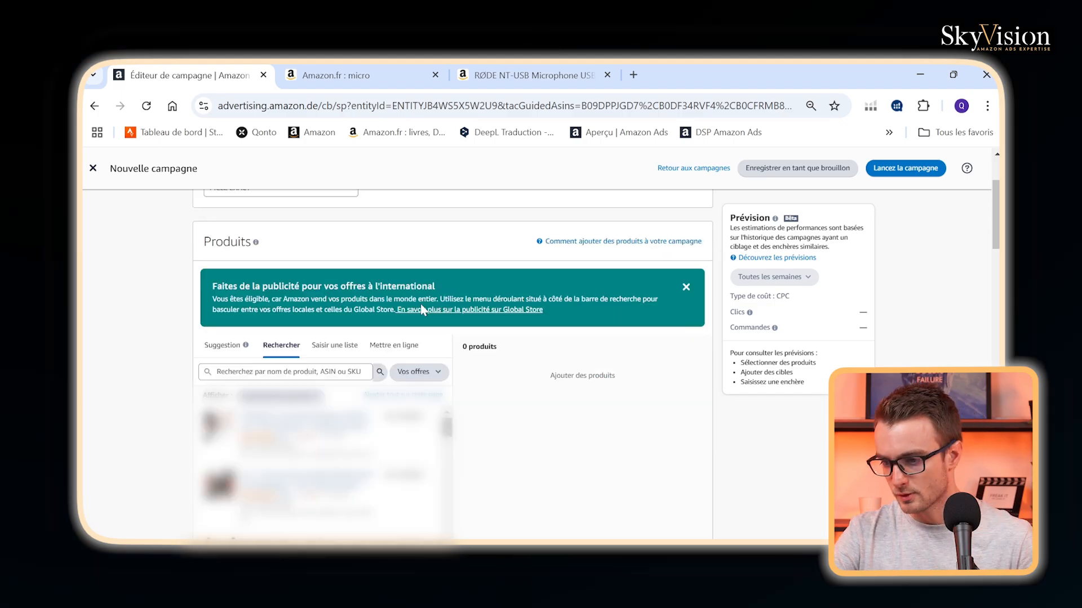
scroll(430, 275, "down", 2)
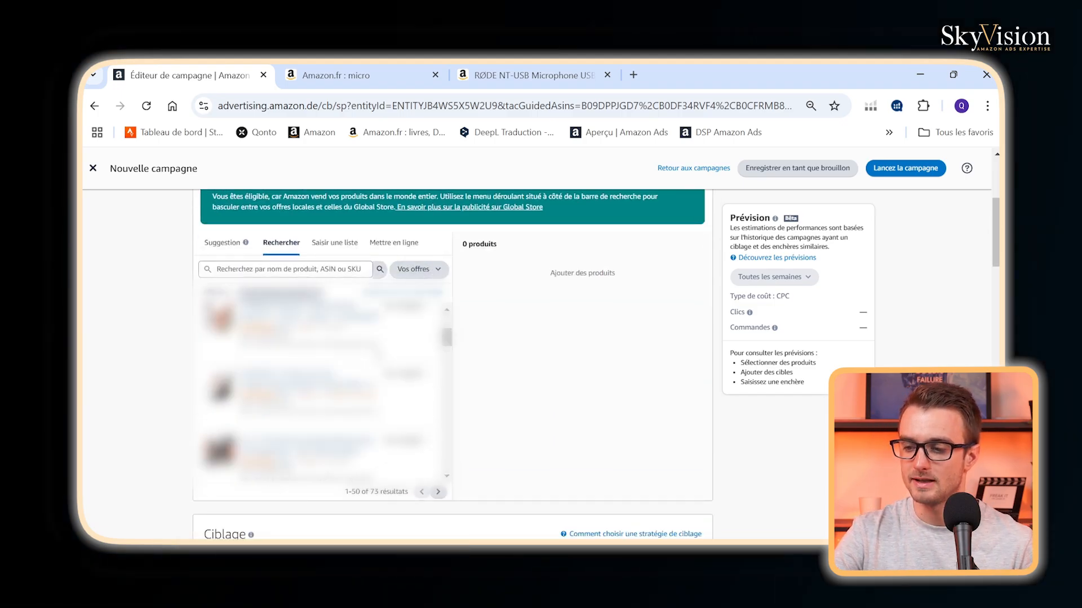
scroll(321, 389, "down", 5)
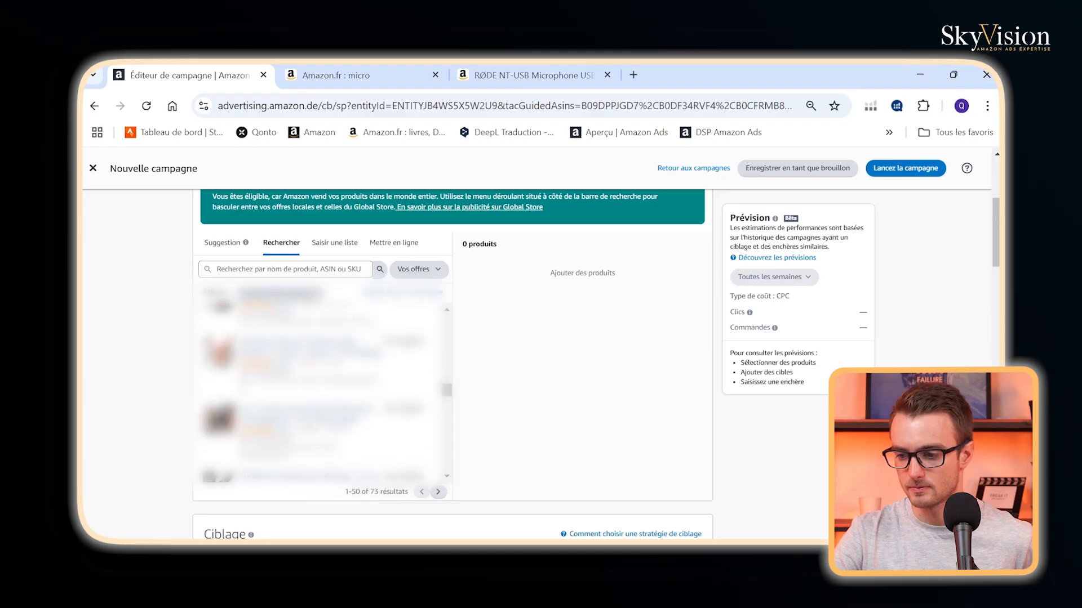
scroll(321, 389, "up", 1)
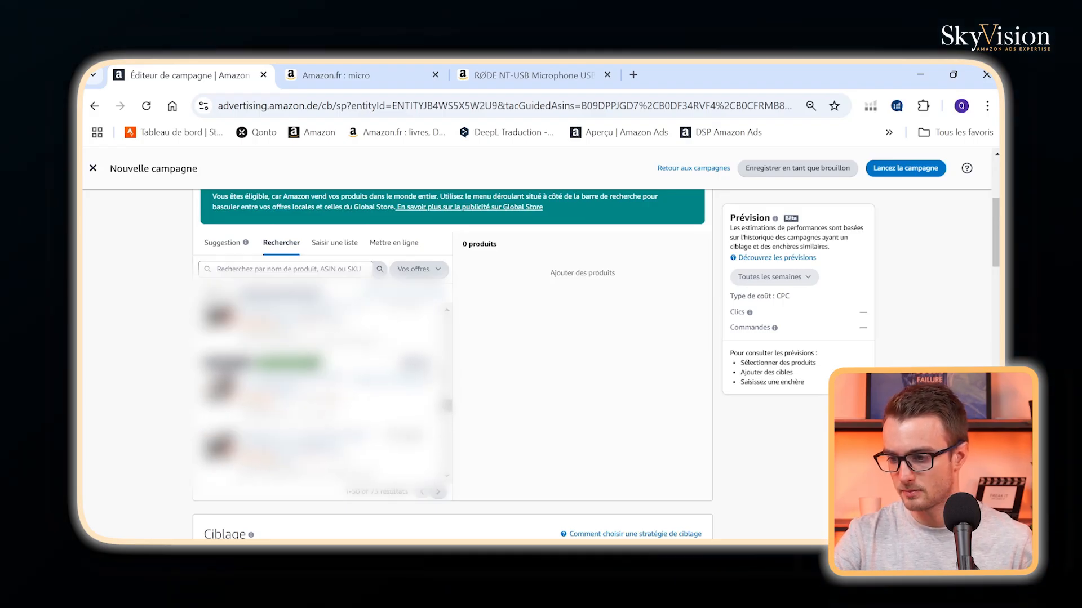
left_click(416, 364)
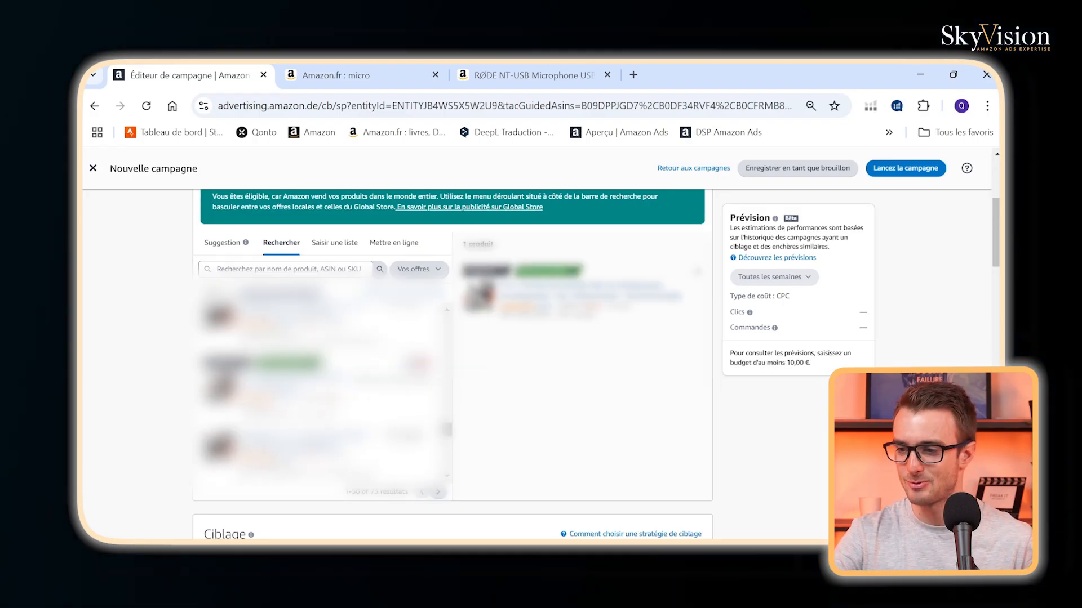
Compare the automatic and manual options in the Ciblage section
scroll(518, 360, "down", 5)
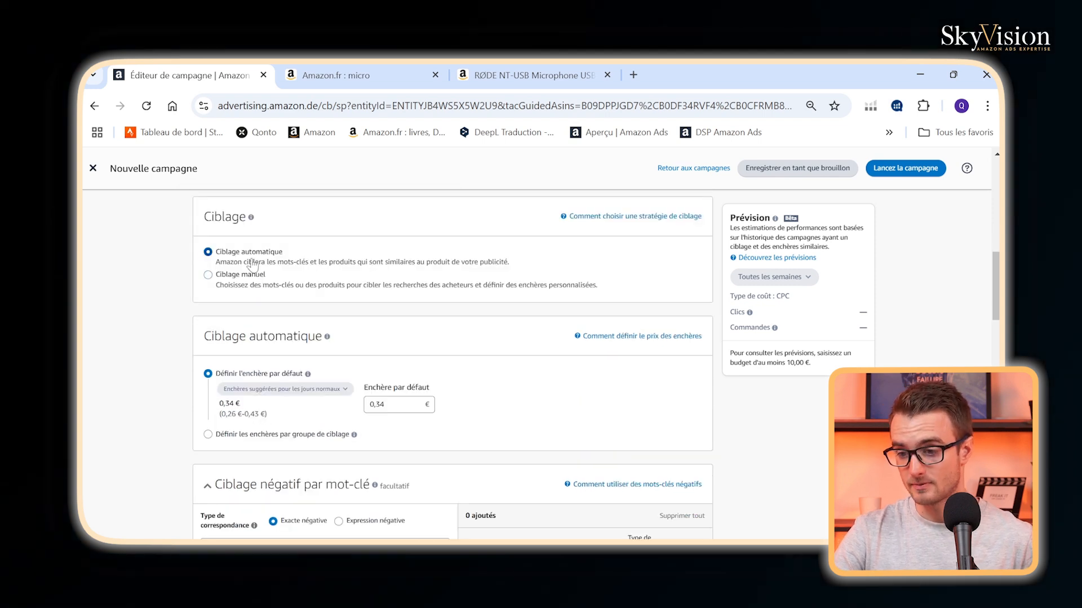
scroll(266, 245, "down", 1)
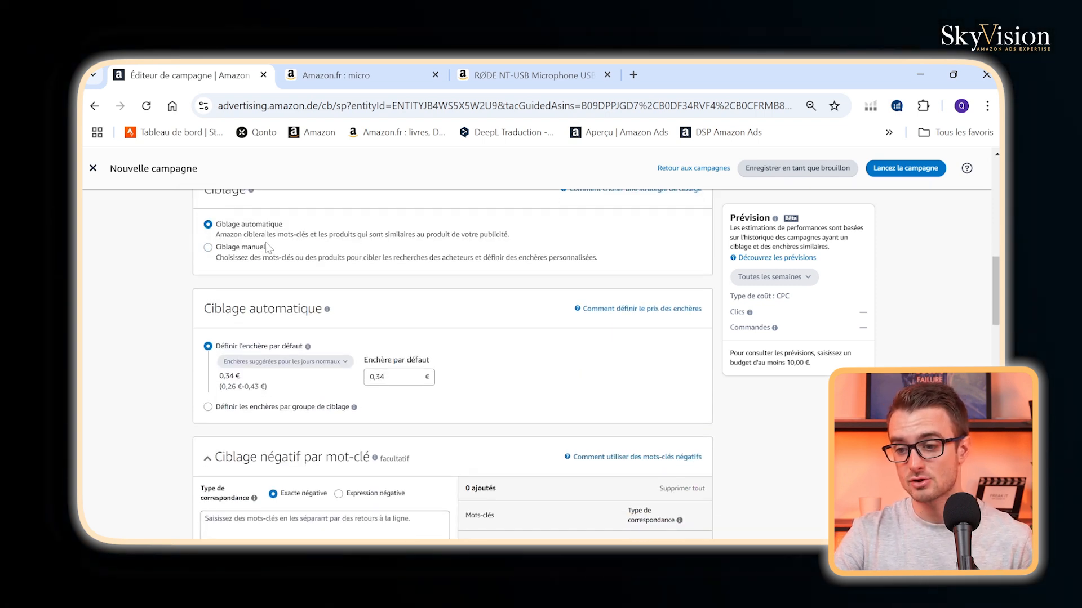
scroll(349, 256, "up", 1)
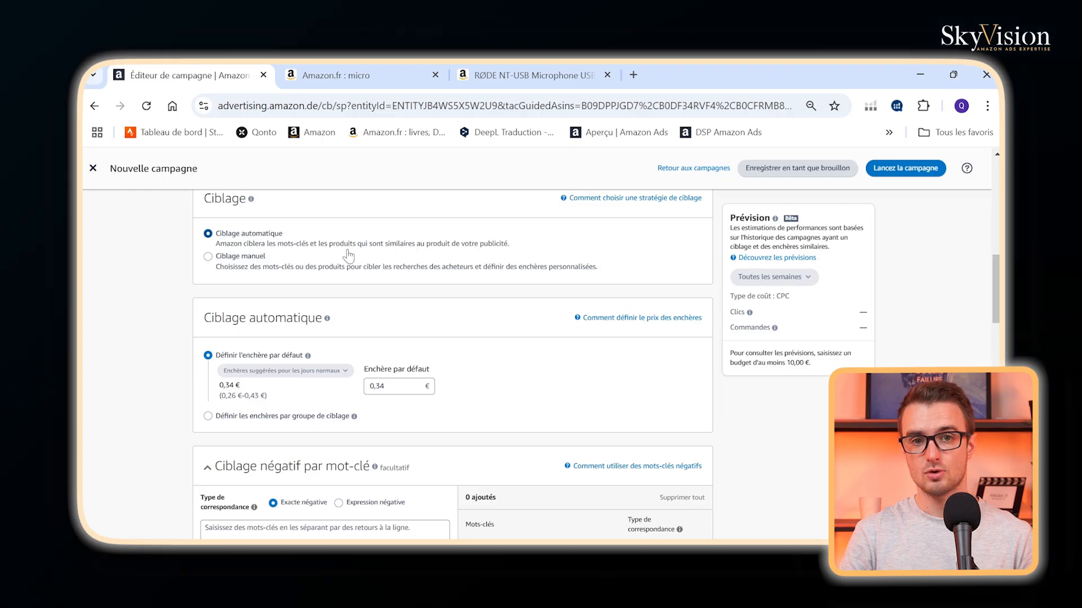
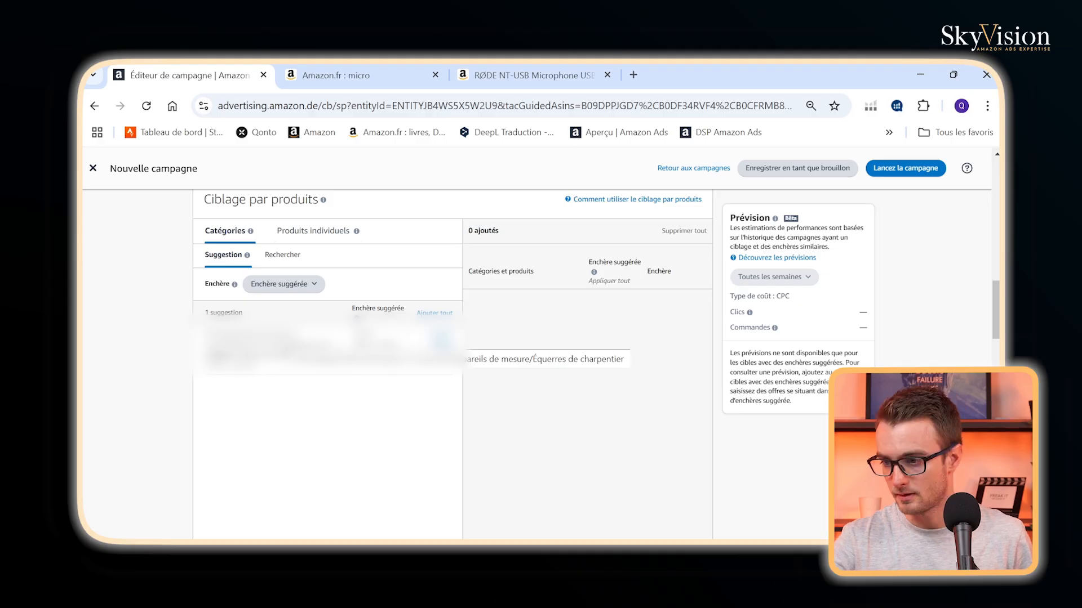
Look up the best-seller subcategory in the product information on the RØDE NT-USB page and highlight its name
left_click(512, 68)
scroll(586, 292, "down", 10)
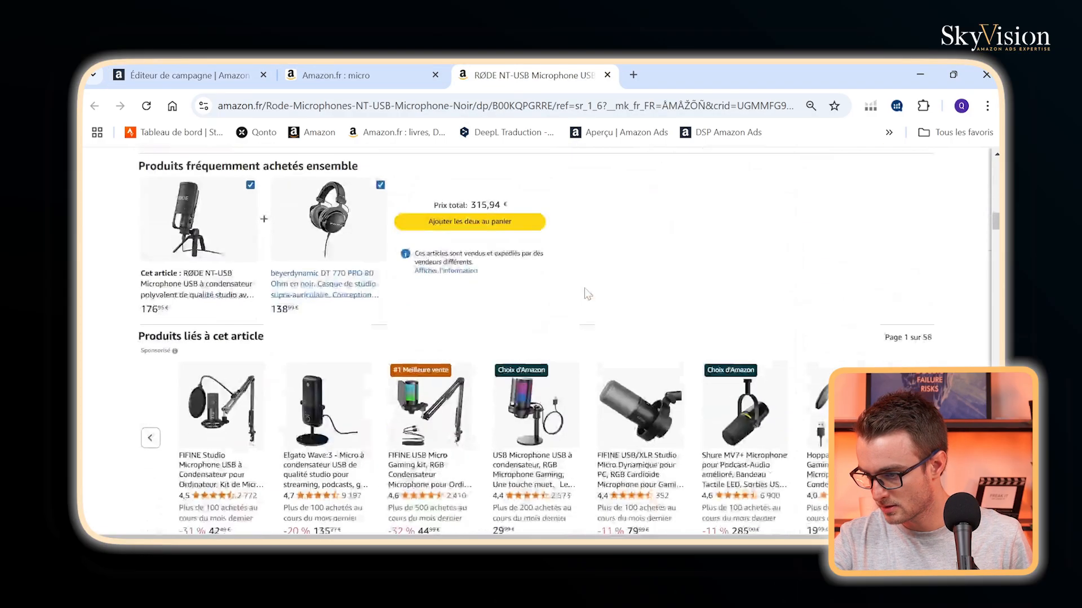
scroll(586, 293, "down", 20)
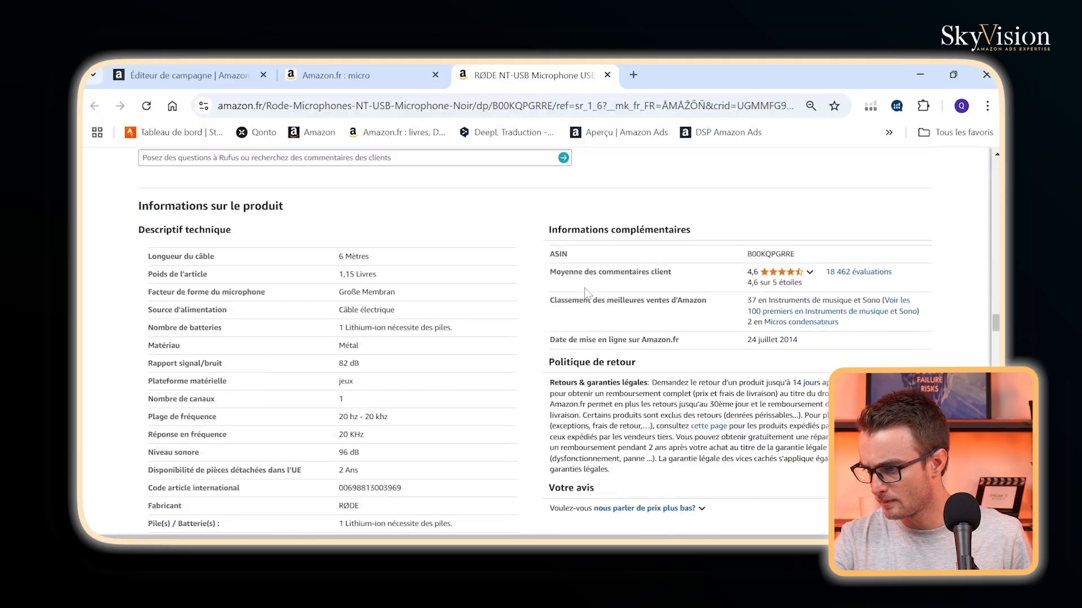
left_click_drag(854, 334, 762, 333)
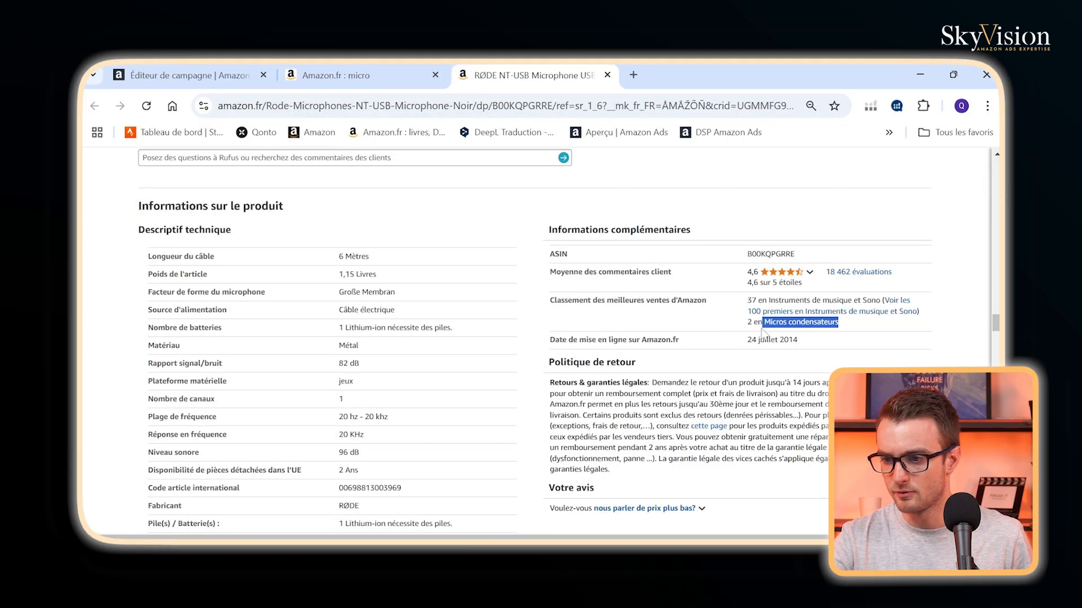
Return to the campaign editor and check the category search and category suggestions under Ciblage par produits
left_click(201, 73)
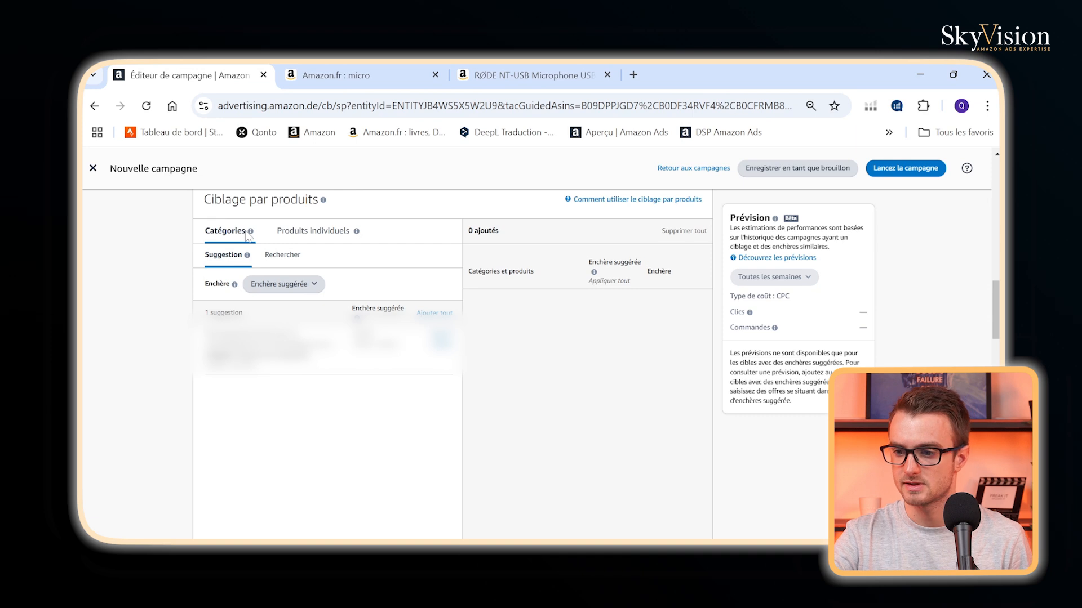
left_click(284, 259)
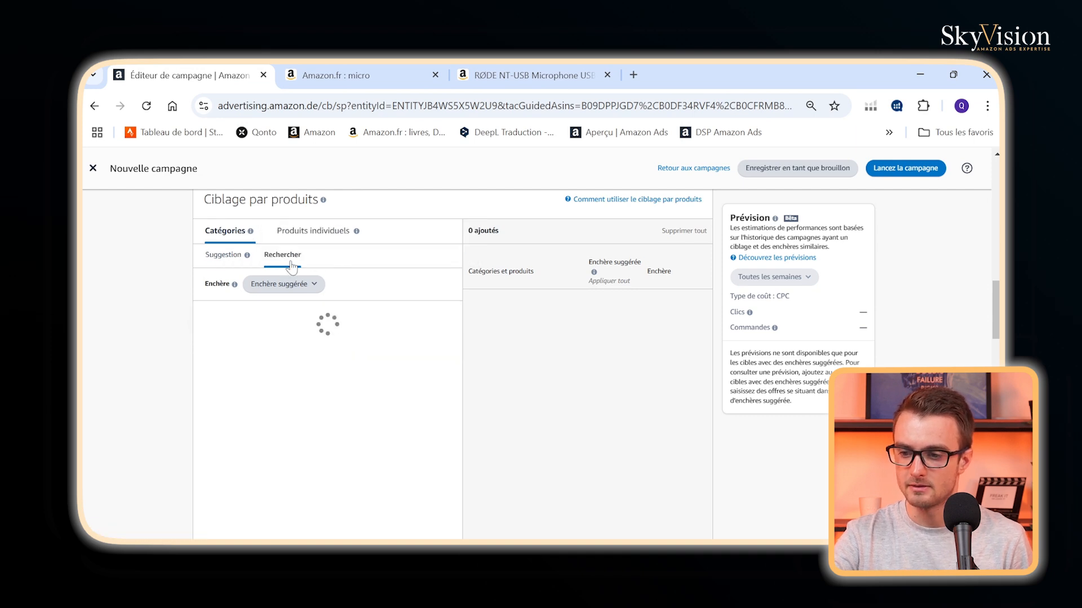
left_click(207, 264)
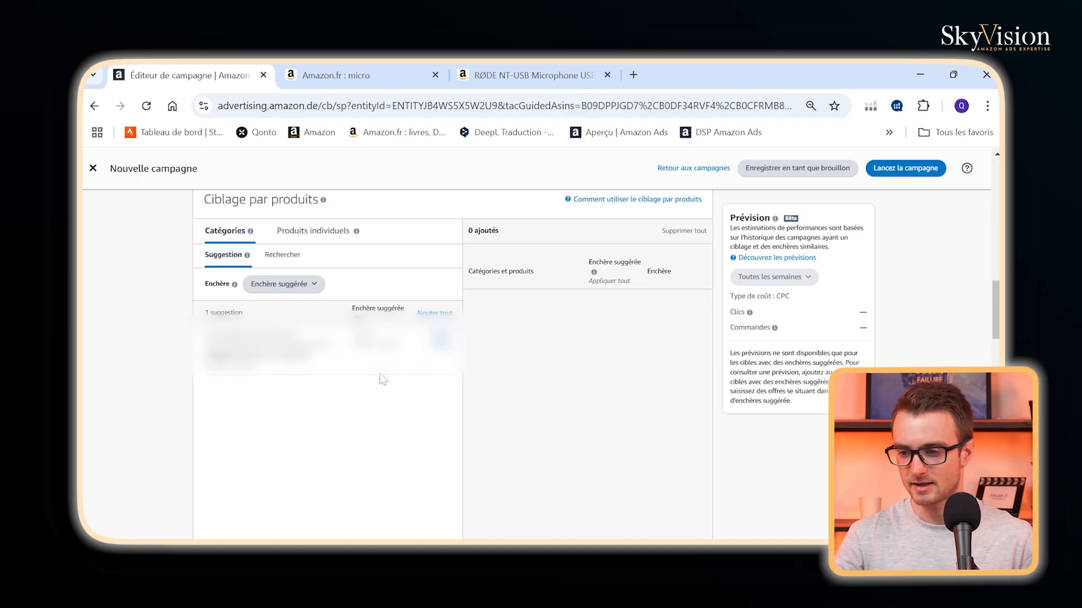
Show the suggested individual products for targeting, trying the Exacte filter before restricting them to Élargi only
left_click(328, 237)
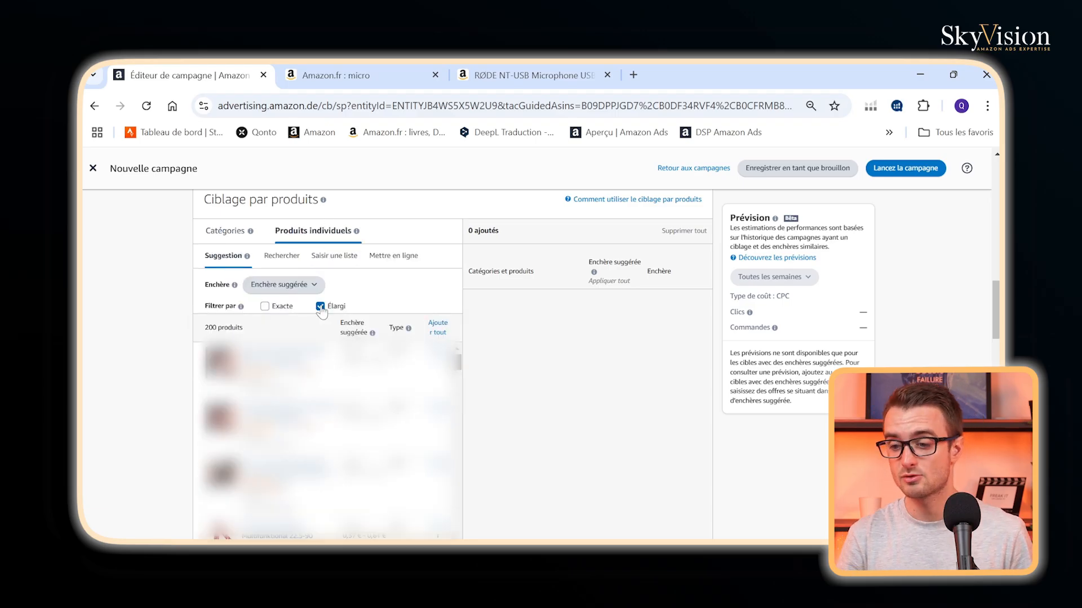
left_click(266, 308)
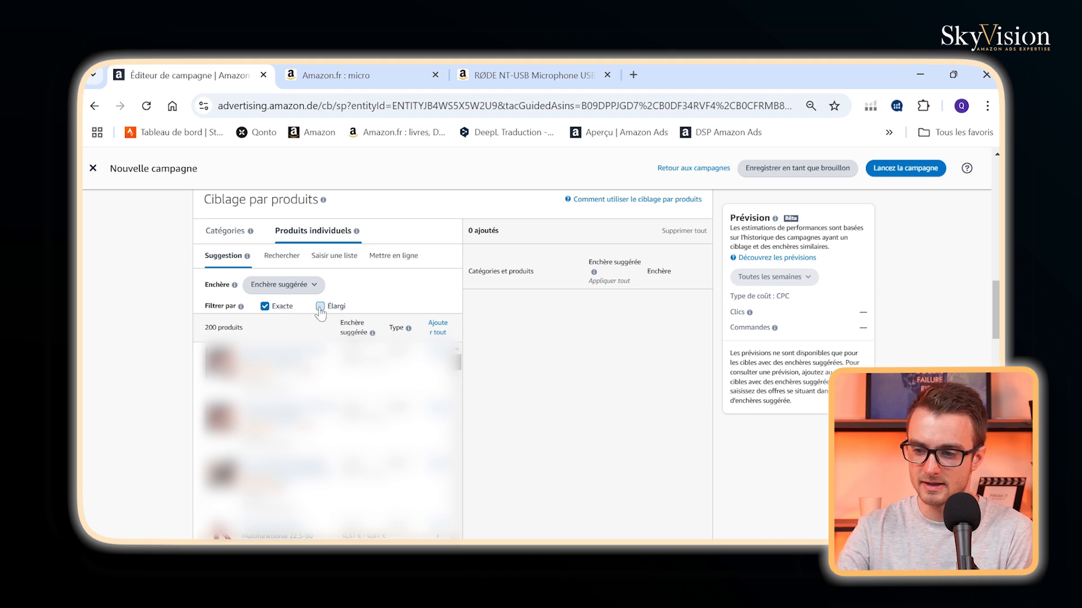
left_click(320, 307)
left_click(281, 310)
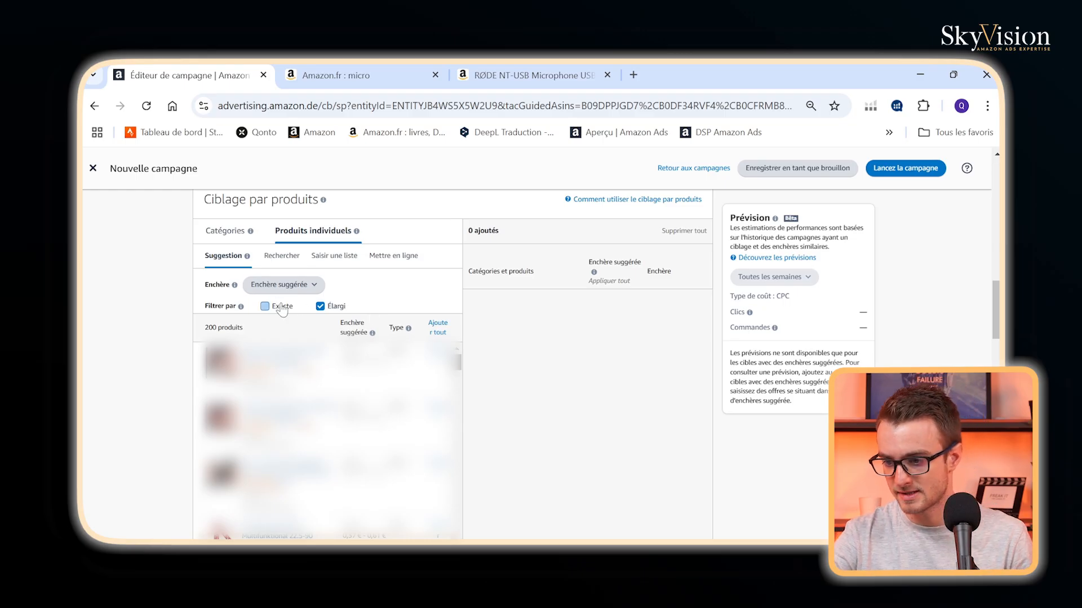
Dismiss the Amazon Business placements banner in the bid adjustments and review the campaign bidding strategies
scroll(434, 290, "down", 15)
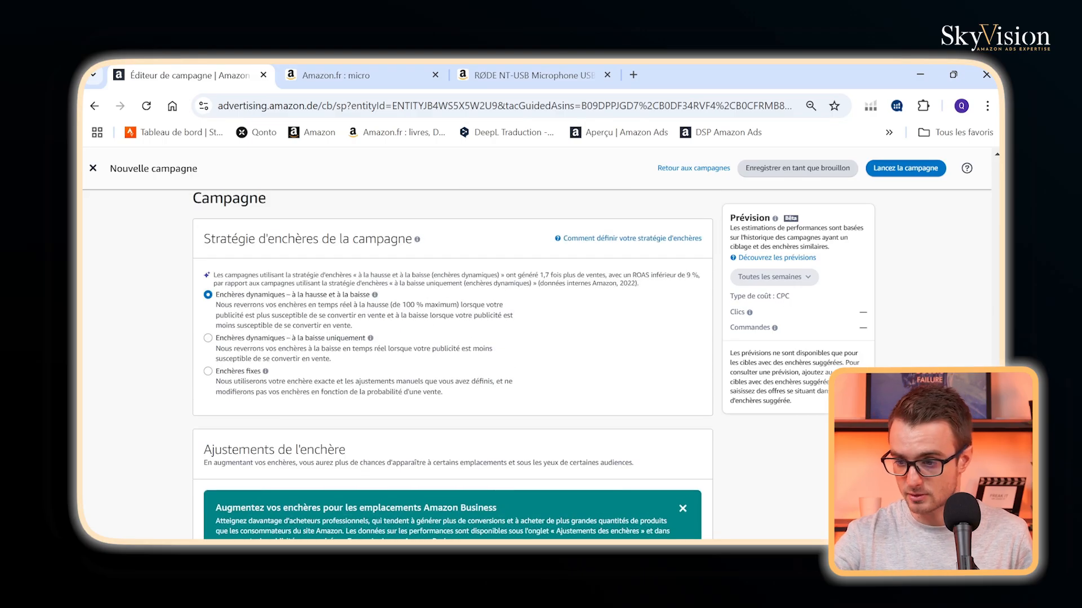
scroll(450, 338, "up", 15)
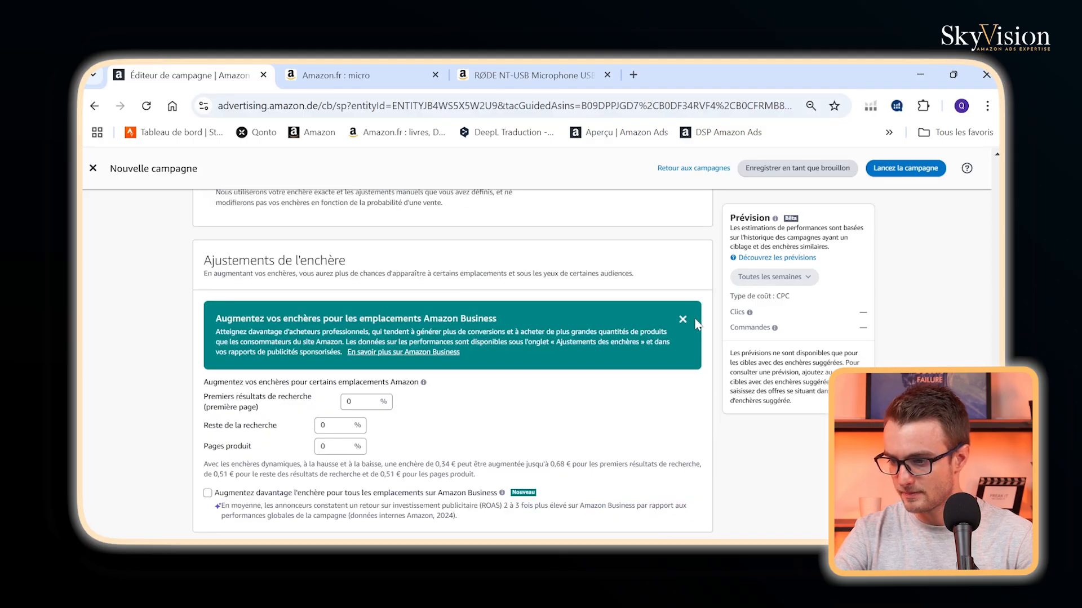
left_click(683, 320)
scroll(325, 227, "up", 3)
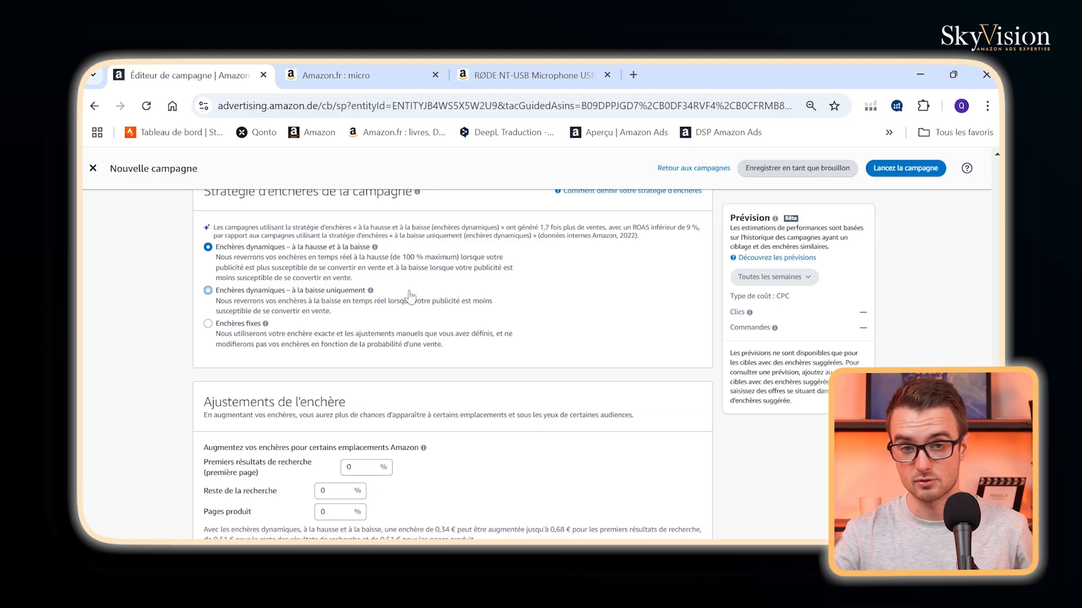
Highlight the Premiers résultats de recherche adjustment and compare it with the sponsored placements in the Amazon.fr "micro" results
scroll(410, 295, "down", 3)
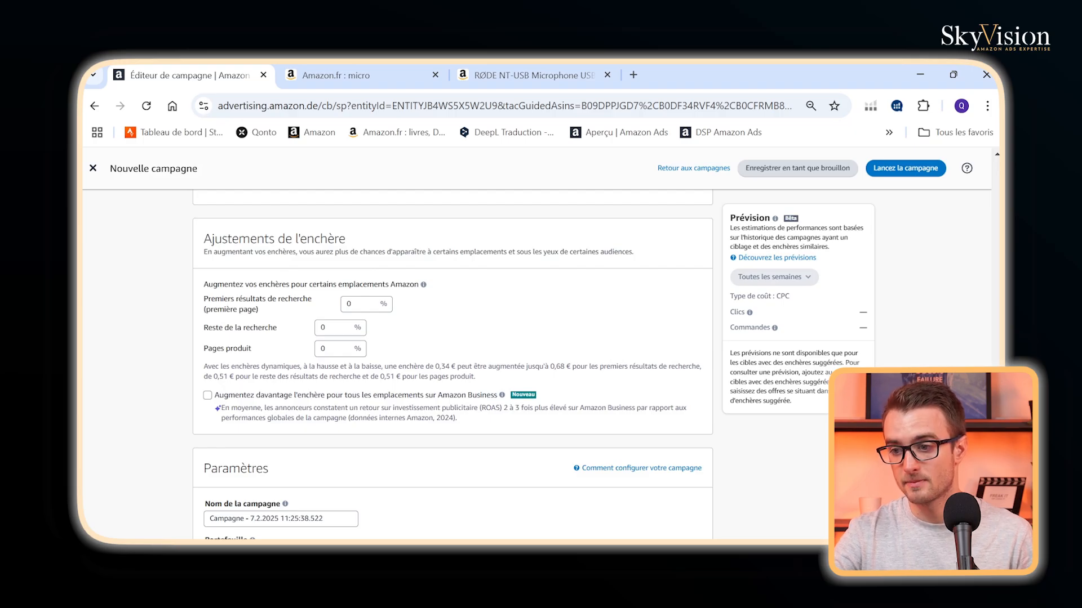
left_click_drag(204, 299, 307, 299)
key("ctrl+Tab")
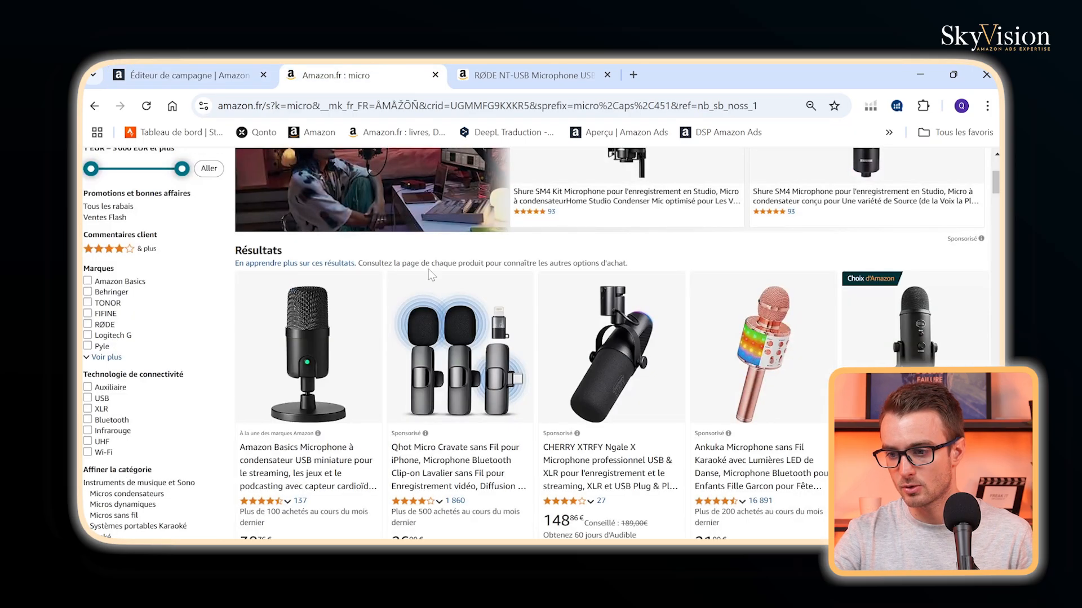
scroll(429, 269, "up", 4)
scroll(429, 276, "down", 4)
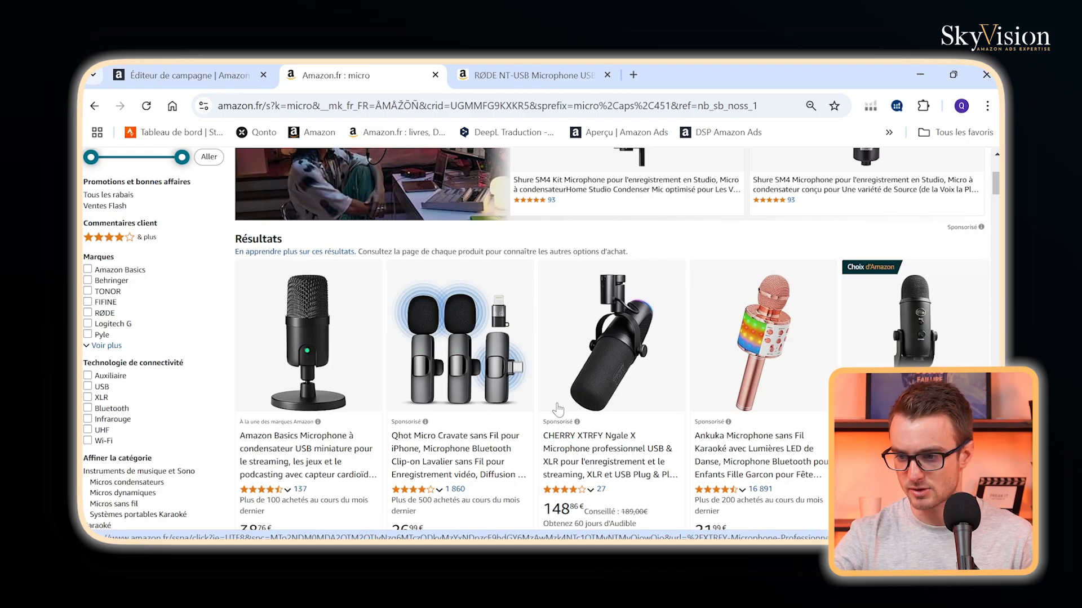
left_click(234, 75)
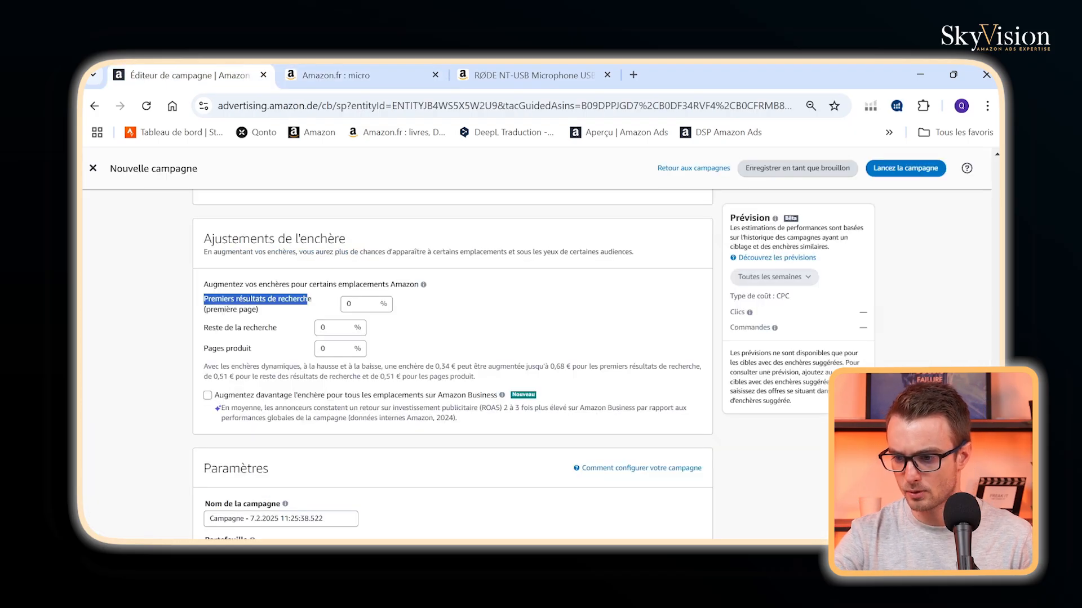
Change the campaign bidding strategy to Enchères dynamiques – à la baisse uniquement
left_click(281, 315)
scroll(319, 360, "up", 4)
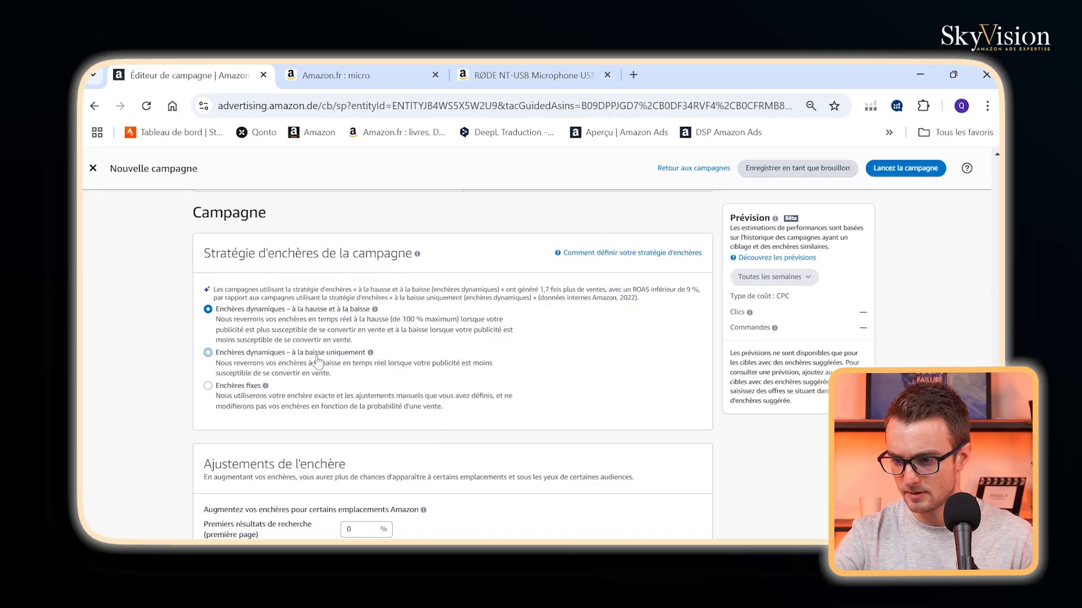
left_click(318, 361)
Set the bid increase for Premiers résultats de recherche (première page) to 50%
scroll(318, 360, "down", 5)
left_click_drag(369, 280, 319, 284)
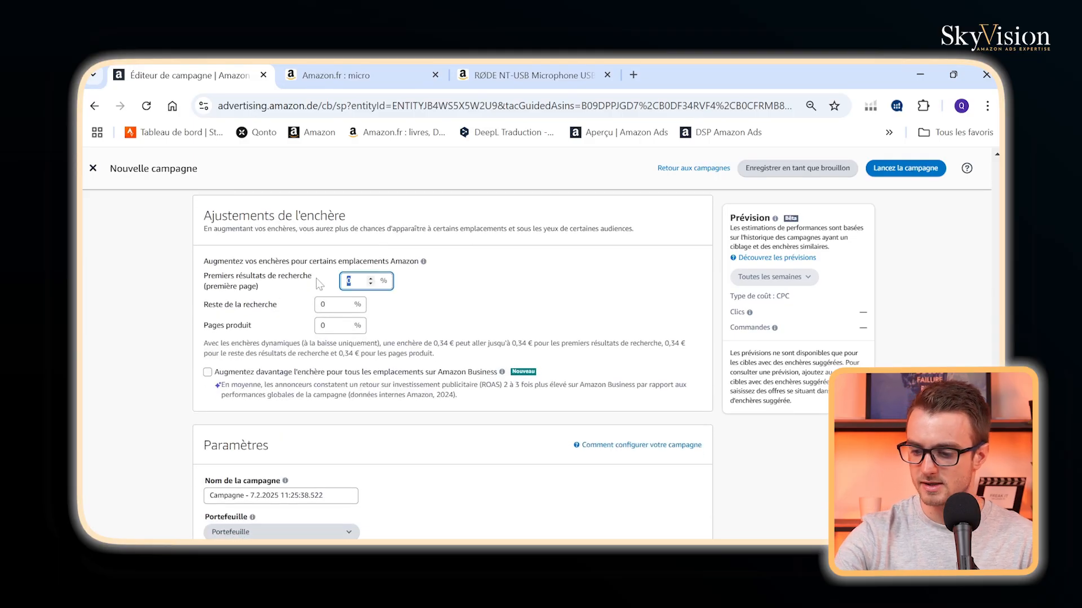
key("Caps_Lock")
type("50")
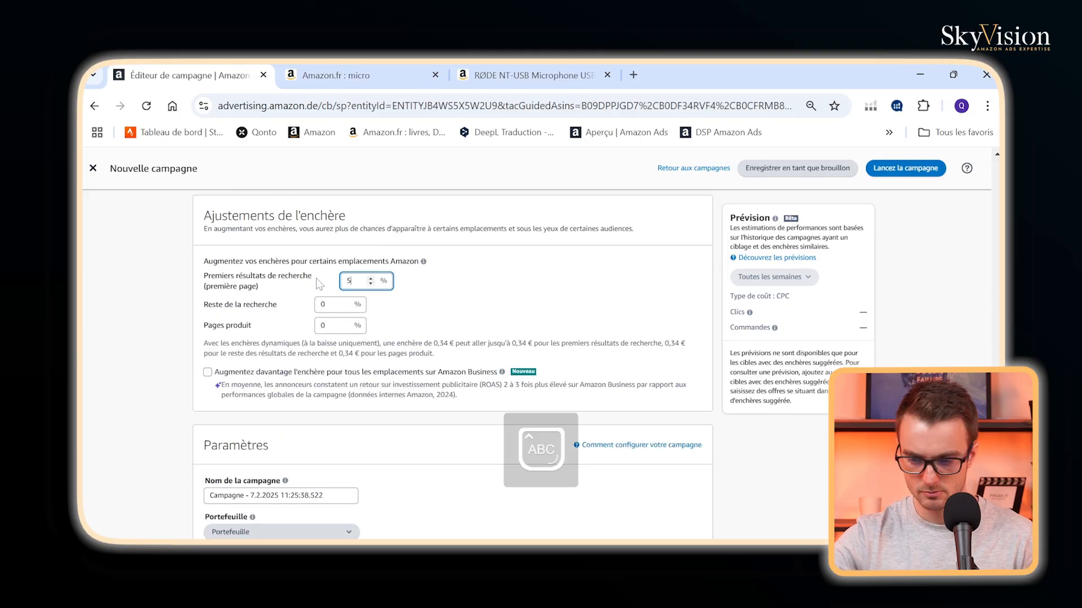
left_click(448, 308)
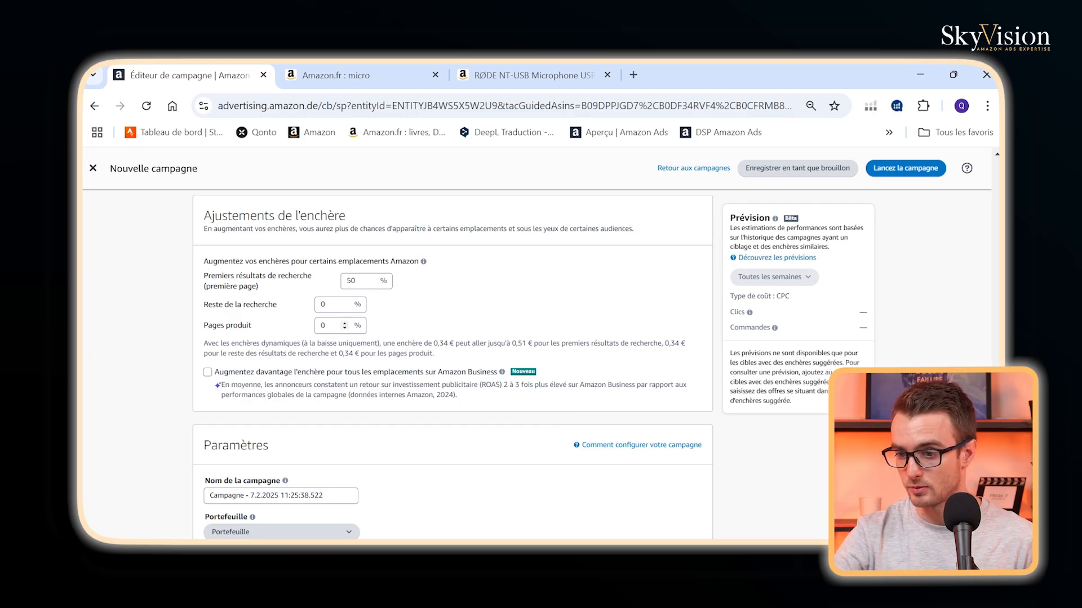
Review the Pages produit and Reste de la recherche bid adjustments, highlighting the latter's label
left_click(323, 326)
triple_click(230, 305)
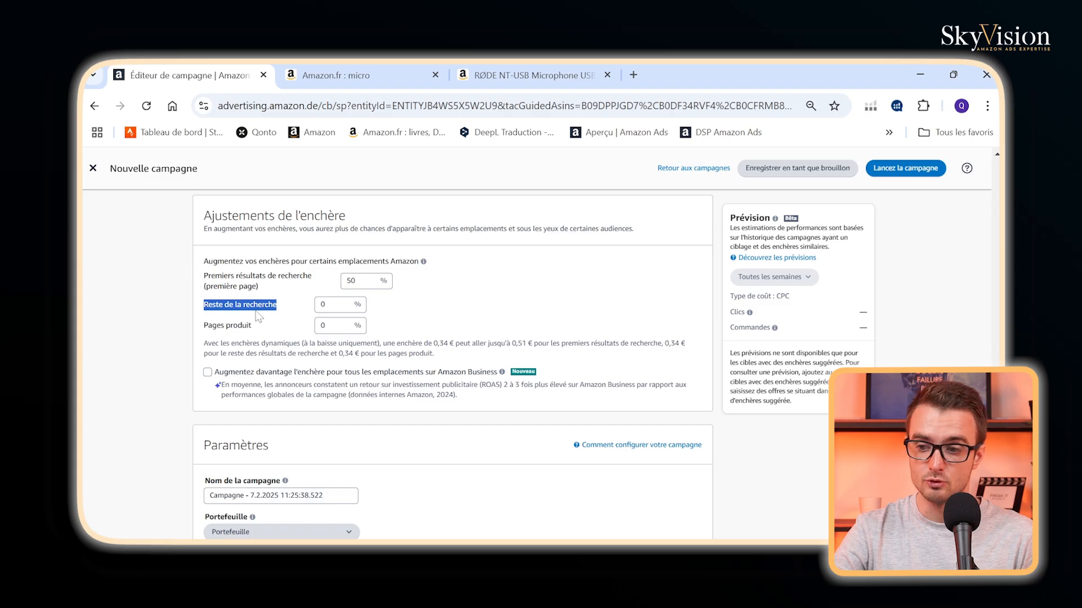
left_click(283, 310)
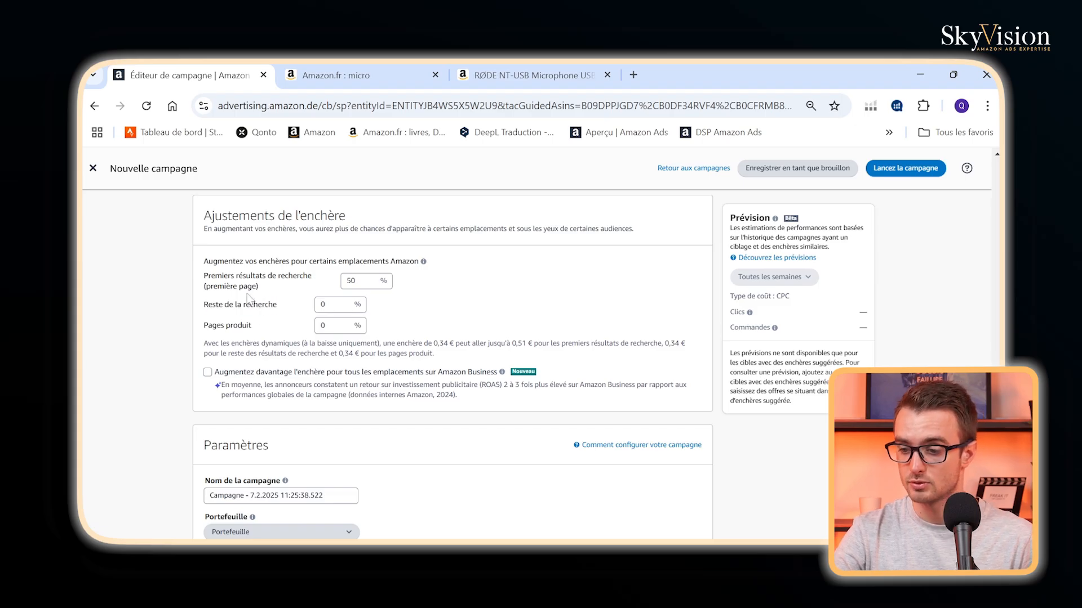
Try a 200% bid increase for all Amazon Business placements and turn the option back off
scroll(320, 411, "down", 1)
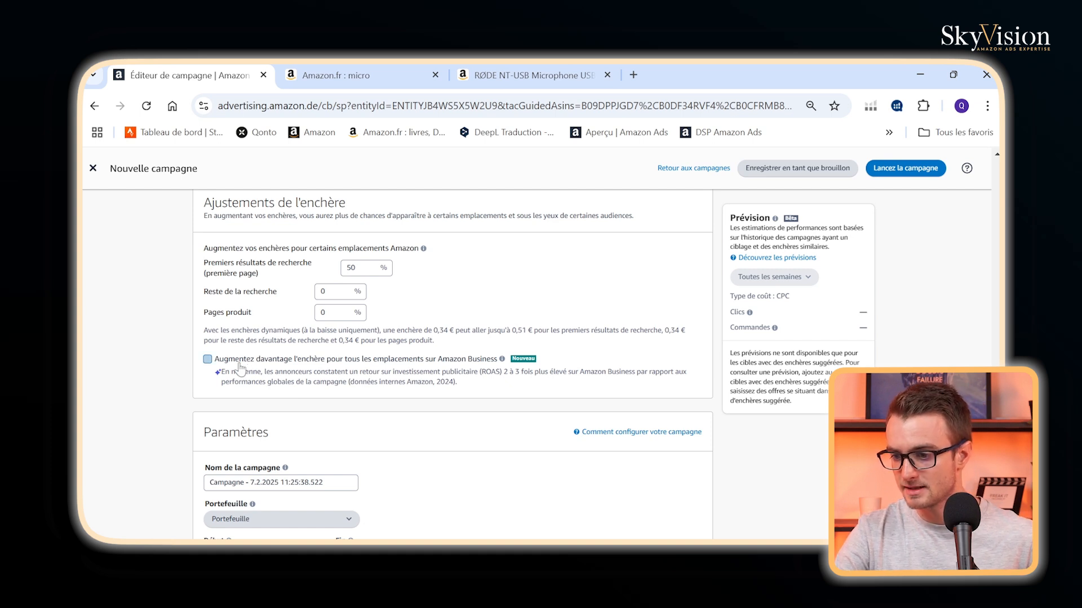
left_click(267, 364)
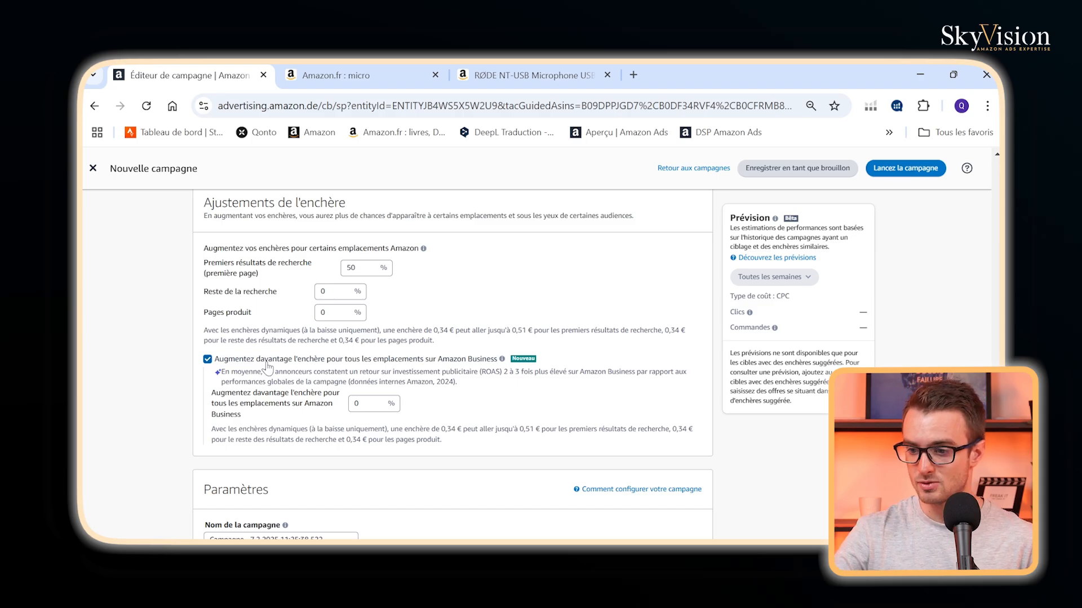
double_click(352, 407)
type("200")
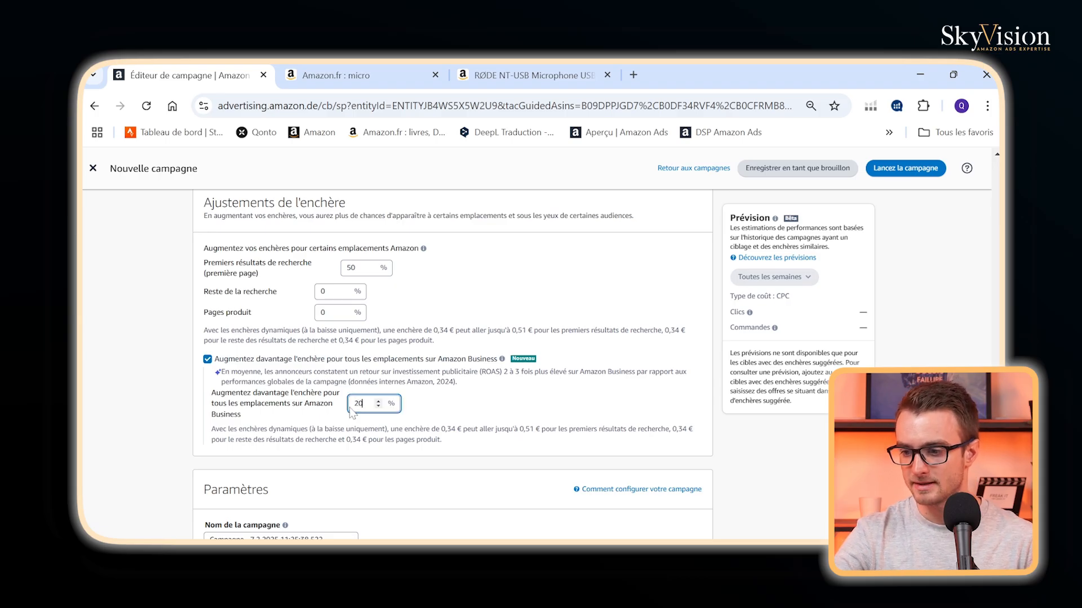
left_click(469, 405)
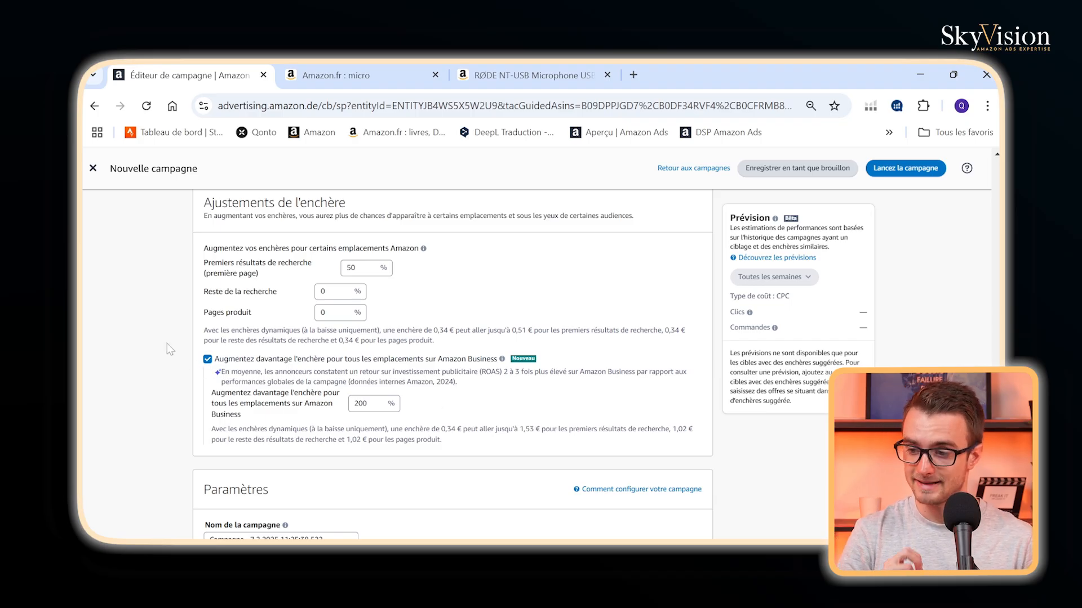
left_click(207, 359)
Review the campaign name, set the daily budget to 10,00 €, and view the explanation of the click forecast
scroll(208, 338, "down", 3)
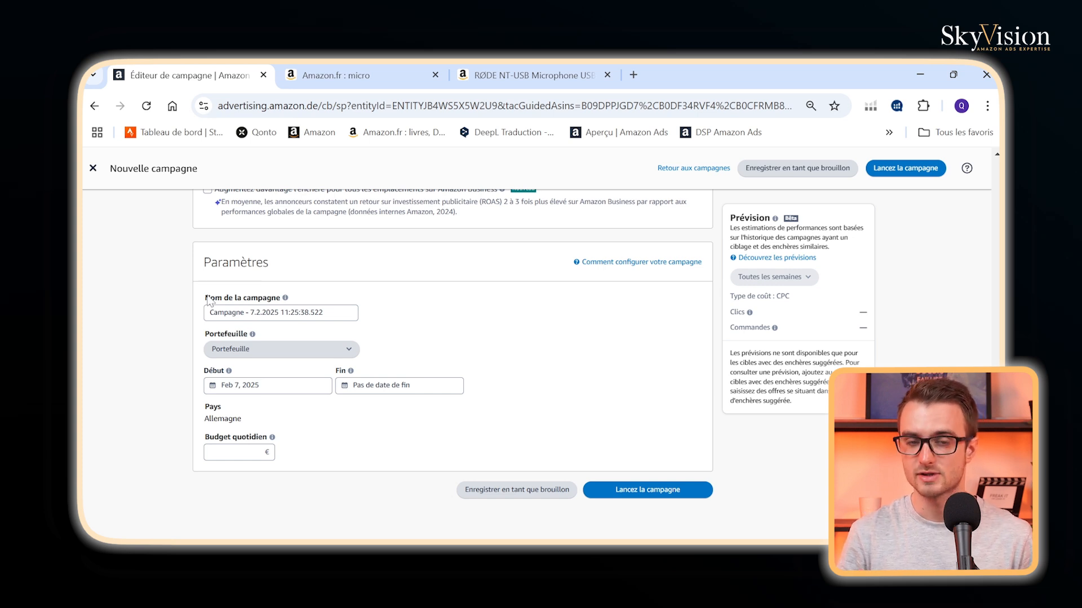
left_click_drag(331, 313, 106, 308)
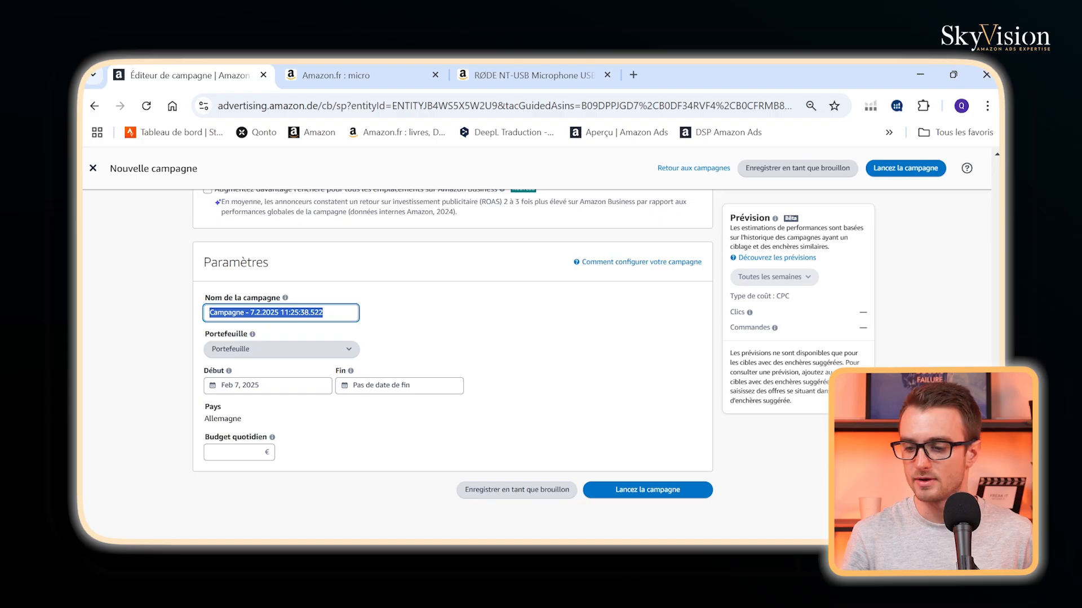
left_click(231, 453)
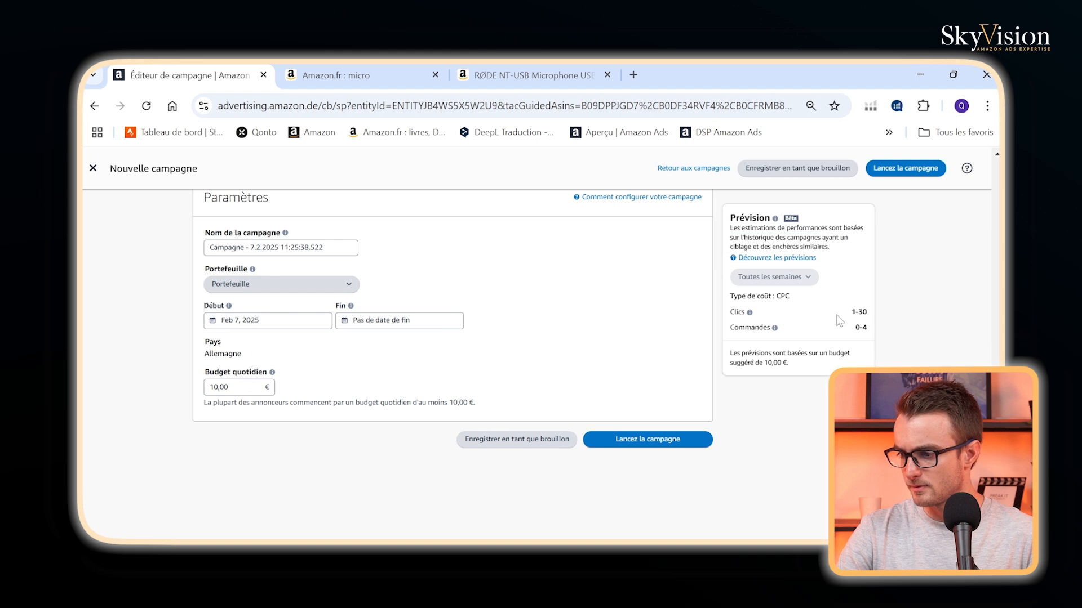
mouse_move(751, 312)
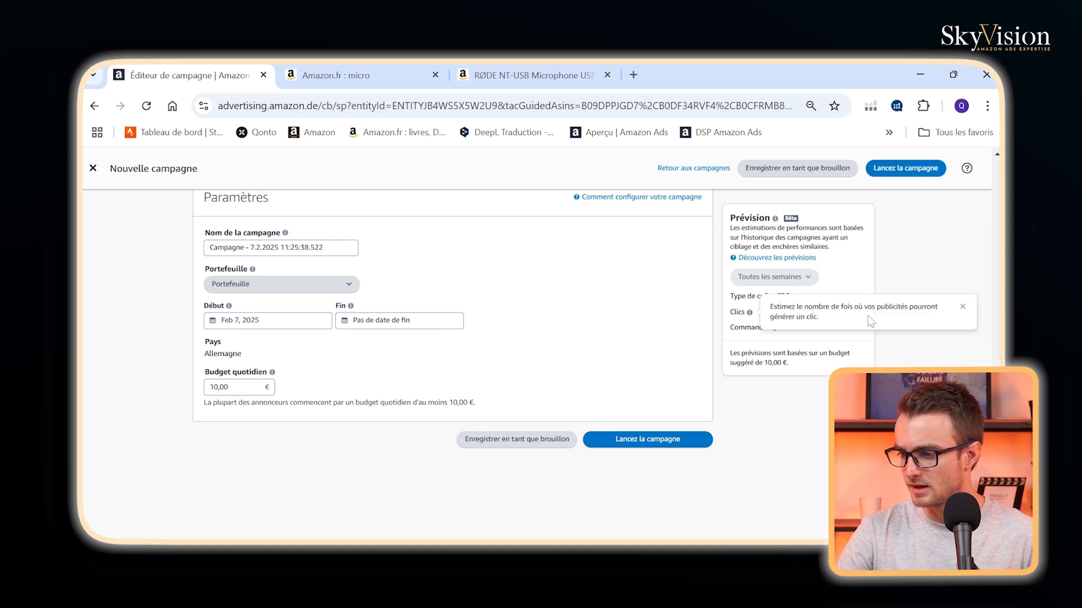